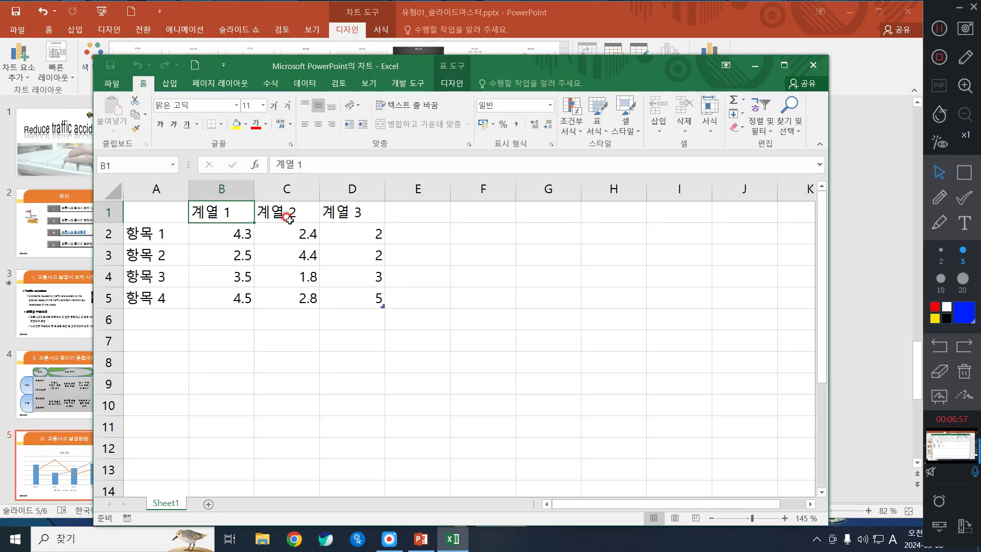
Replace the first two series headings in the chart data with 발생건수 in B1 and 사망자수 in C1.
{"action": "type", "text": "qkf"}
{"action": "key", "text": "BackSpace"}
{"action": "key", "text": "BackSpace"}
{"action": "key", "text": "BackSpace"}
{"action": "key", "text": "Hangul"}
{"action": "type", "text": "발새"}
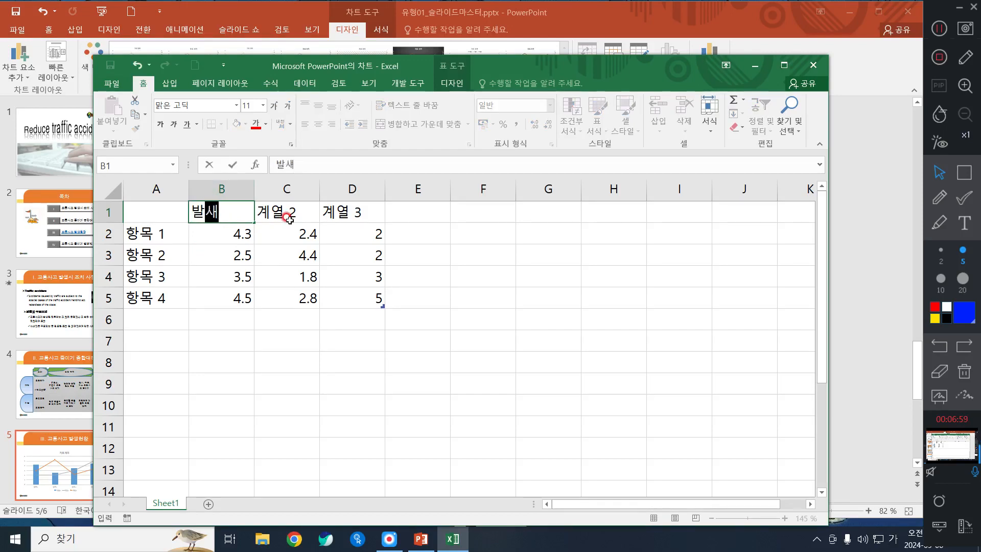
{"action": "type", "text": "ㅇ건수"}
{"action": "left_click", "coordinate": [289, 219]}
{"action": "type", "text": "사망ㅈ"}
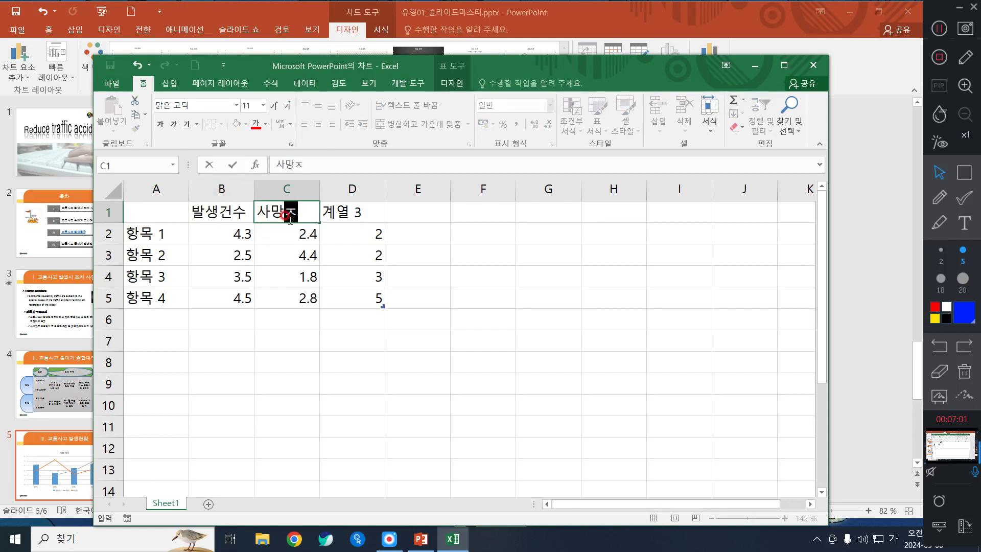
{"action": "type", "text": "ㅏ수"}
{"action": "key", "text": "Return"}
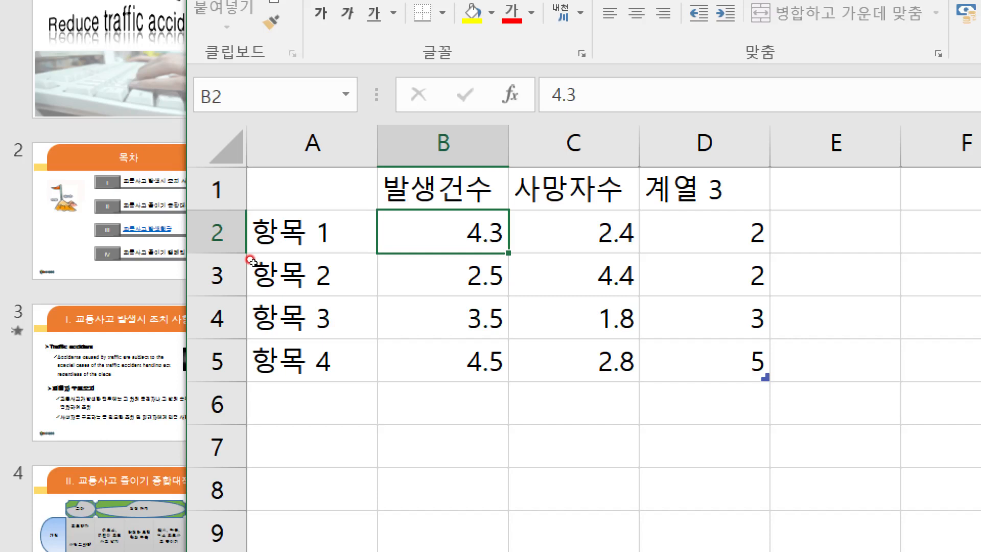
Change the first category label in A2 to 2016년.
{"action": "key", "text": "BackSpace"}
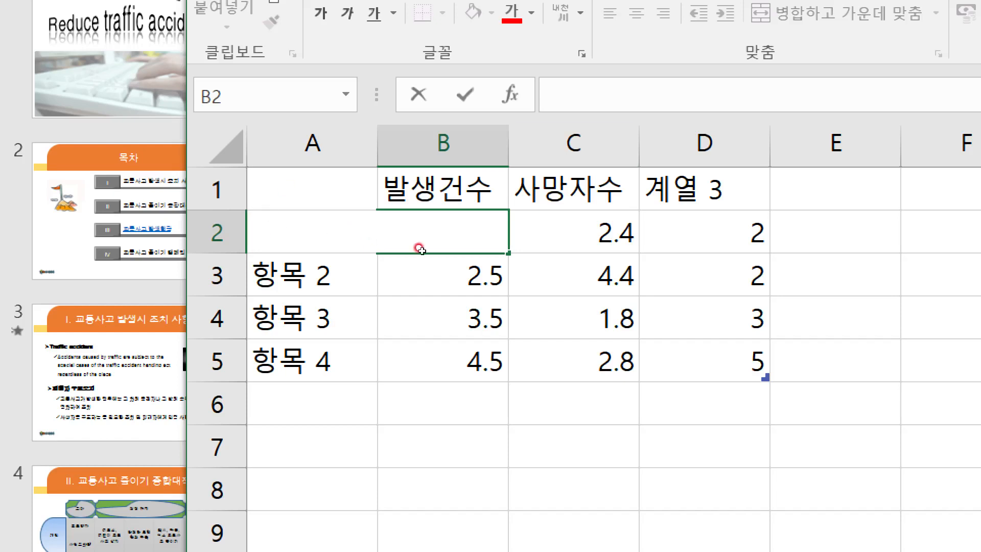
{"action": "key", "text": "Escape"}
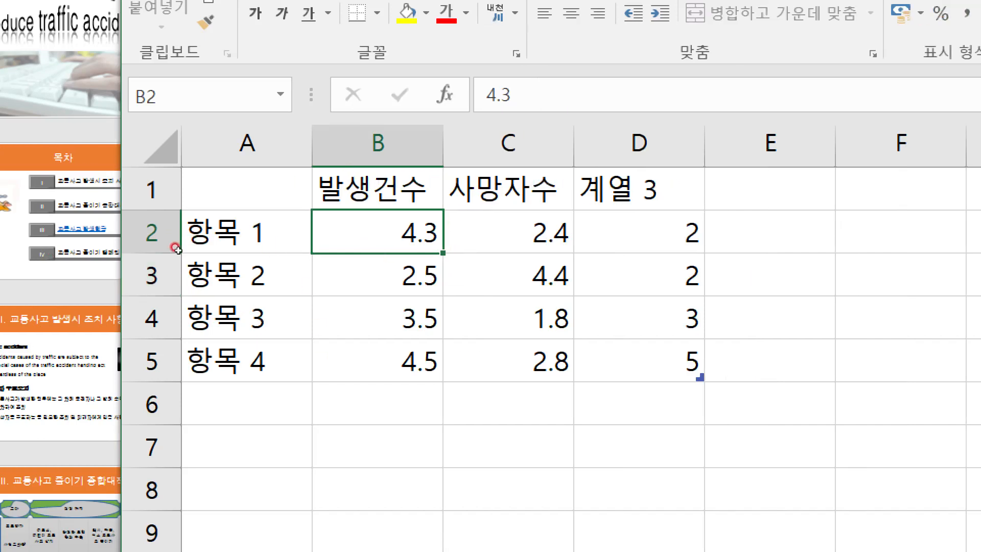
{"action": "left_click", "coordinate": [149, 233]}
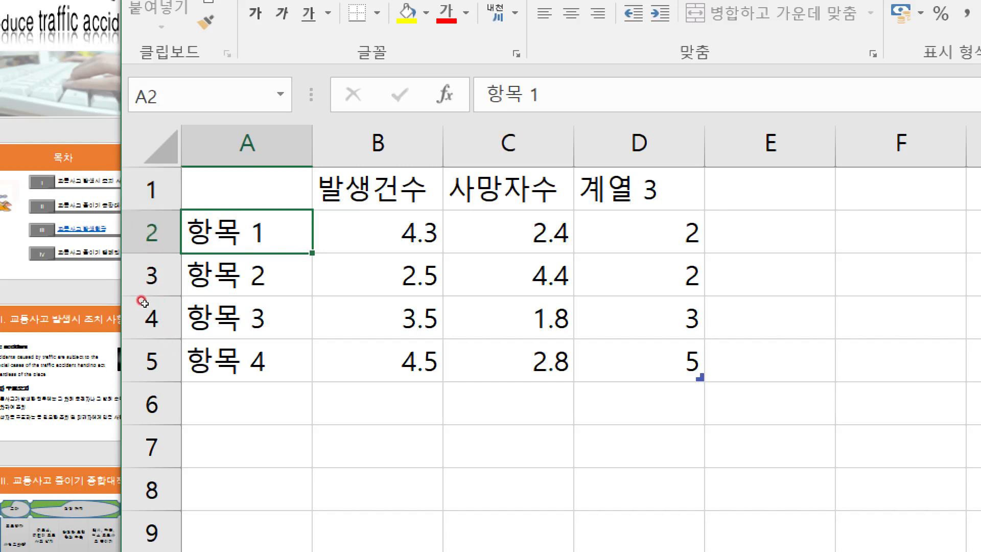
{"action": "type", "text": "201"}
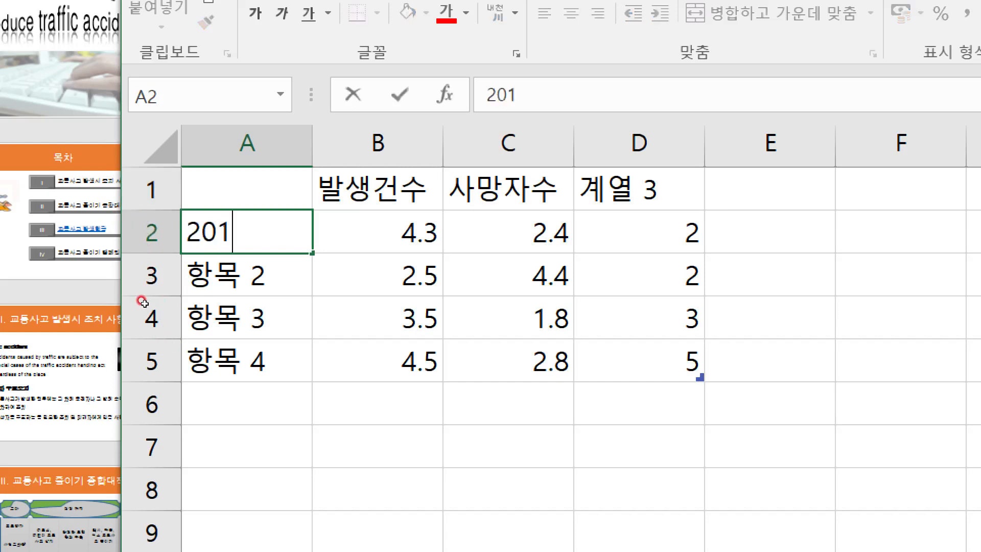
{"action": "type", "text": "6년"}
{"action": "key", "text": "Return"}
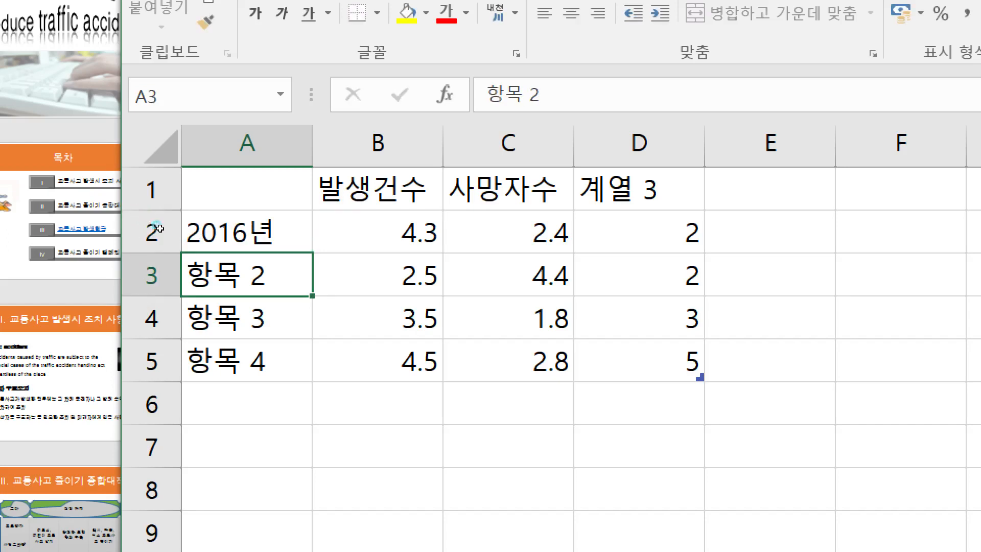
Try filling the year labels from A2 down to A6, and undo the fill.
{"action": "left_click", "coordinate": [182, 244]}
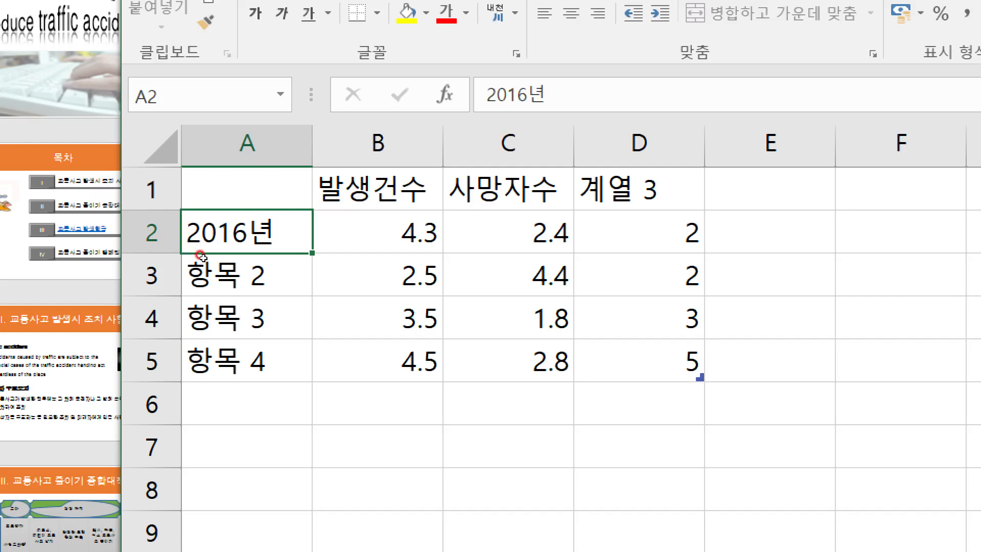
{"action": "left_click_drag", "start_coordinate": [182, 238], "coordinate": [194, 404]}
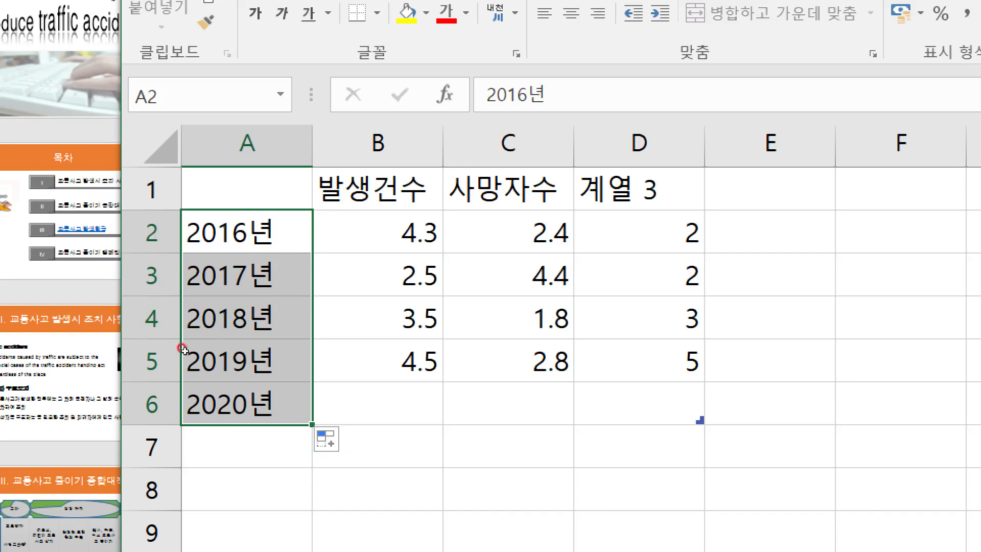
{"action": "left_click", "coordinate": [168, 230]}
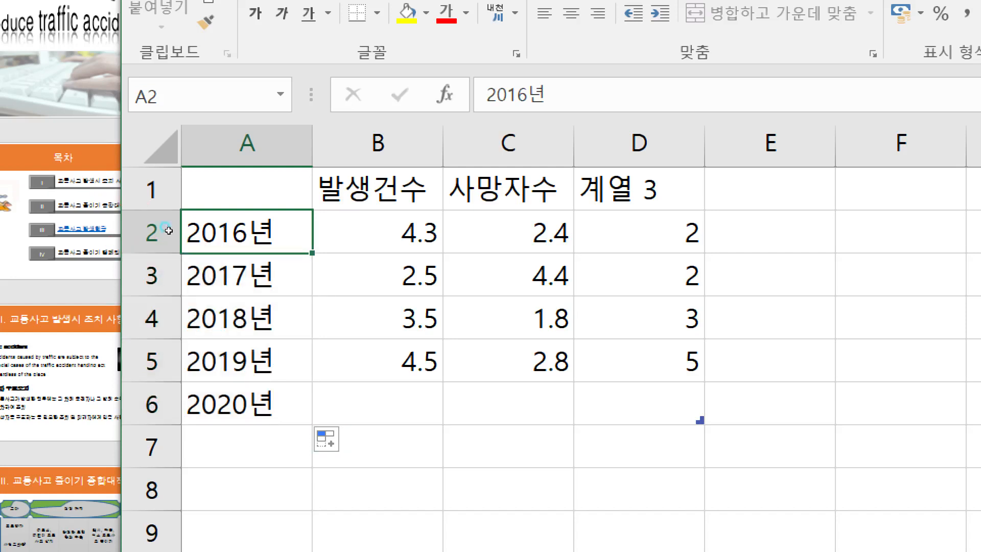
{"action": "key", "text": "ctrl+z"}
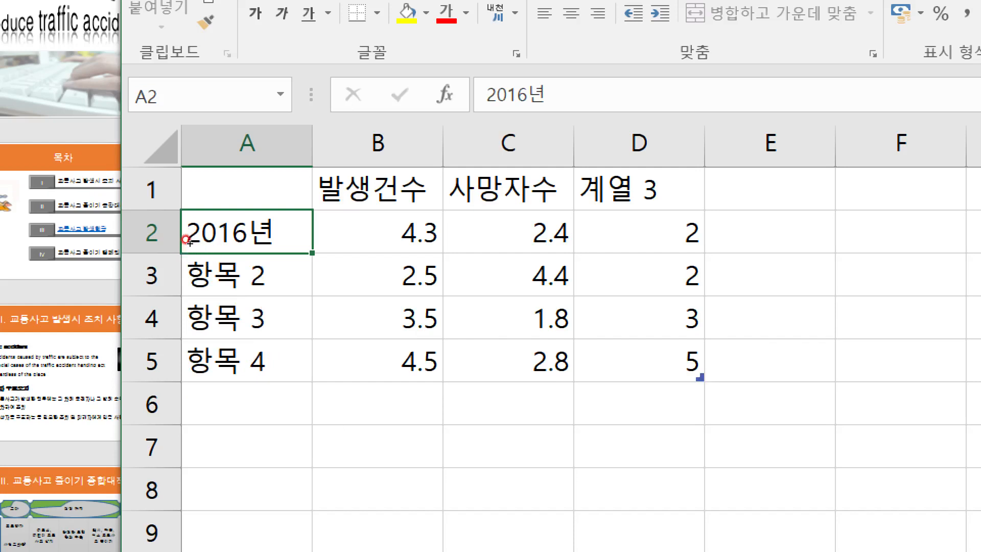
Extend the 2016년 label in A2 down through A6 as a yearly series ending at 2020년.
{"action": "left_click_drag", "start_coordinate": [191, 253], "coordinate": [207, 403]}
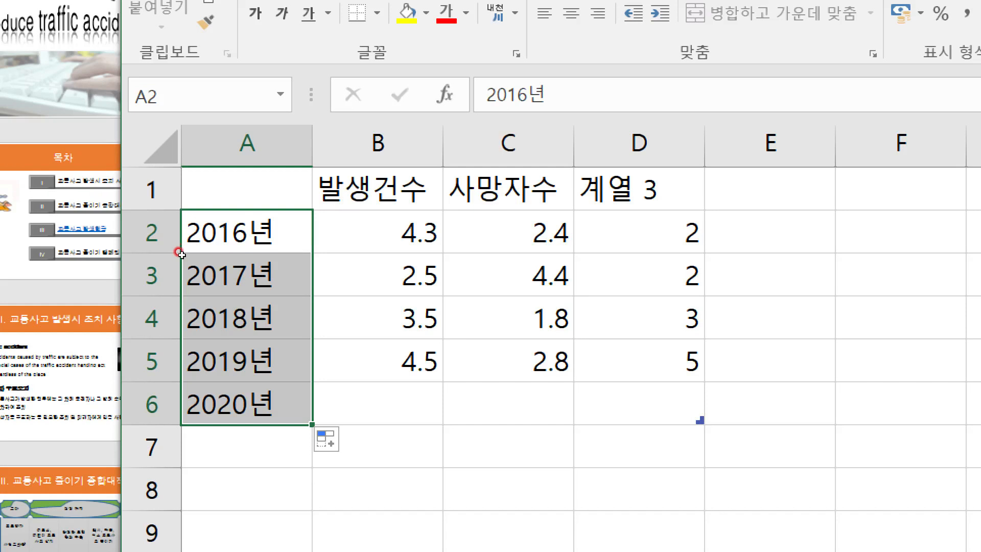
{"action": "key", "text": "Right"}
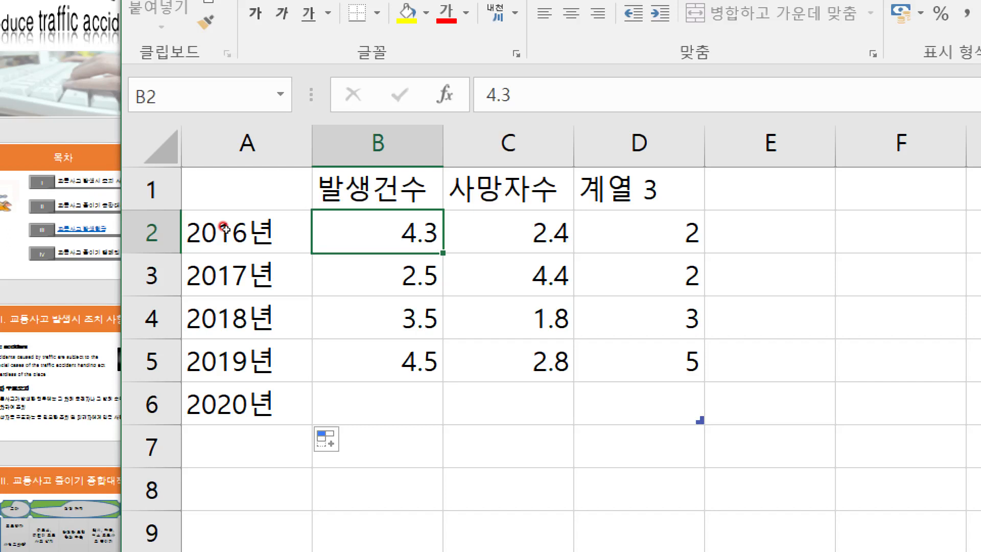
{"action": "key", "text": "BackSpace"}
{"action": "key", "text": "Escape"}
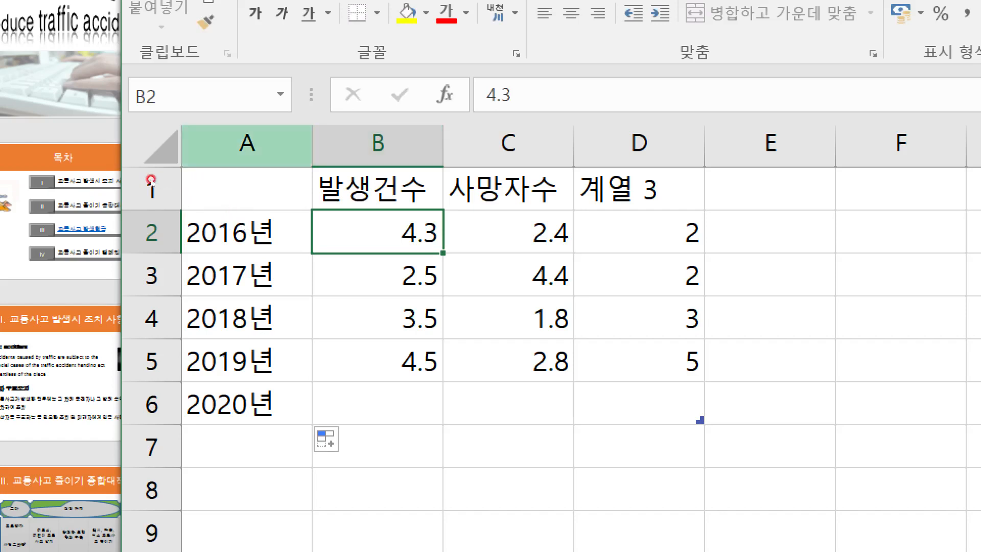
Select B2:C6 and enter the 발생건수 values 223552, 232035, 220917, 216335 and 217147 in B2:B6.
{"action": "left_click_drag", "start_coordinate": [378, 233], "coordinate": [490, 404]}
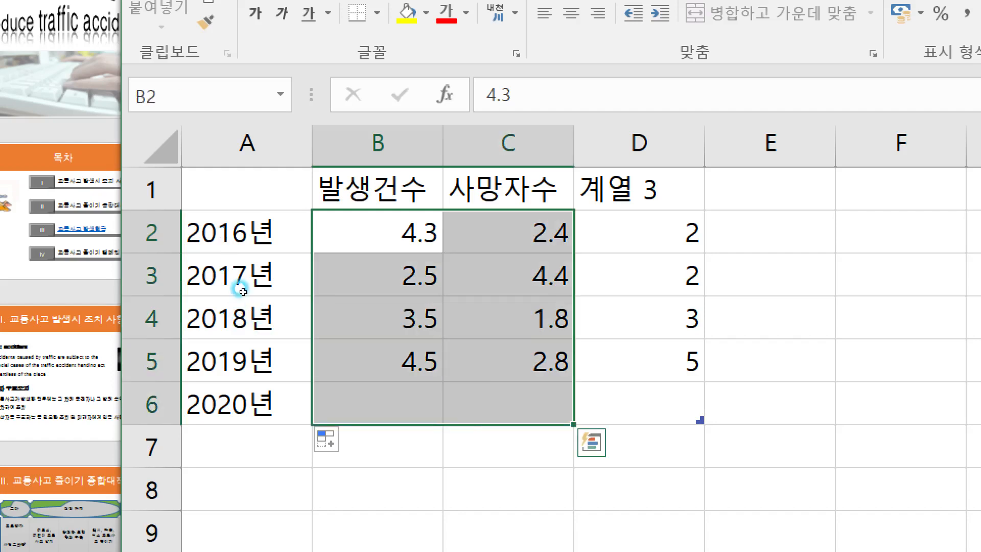
{"action": "type", "text": "223"}
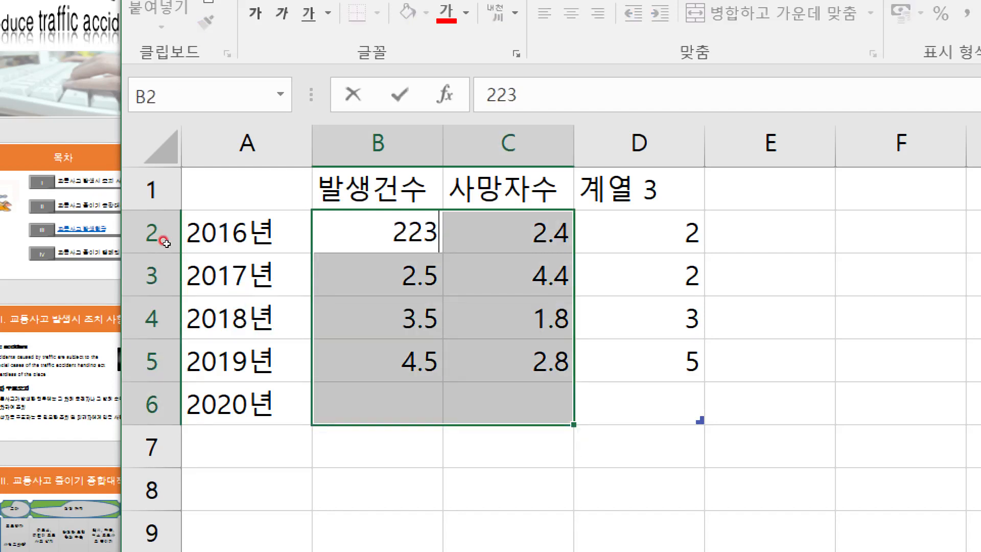
{"action": "type", "text": "552"}
{"action": "key", "text": "Return"}
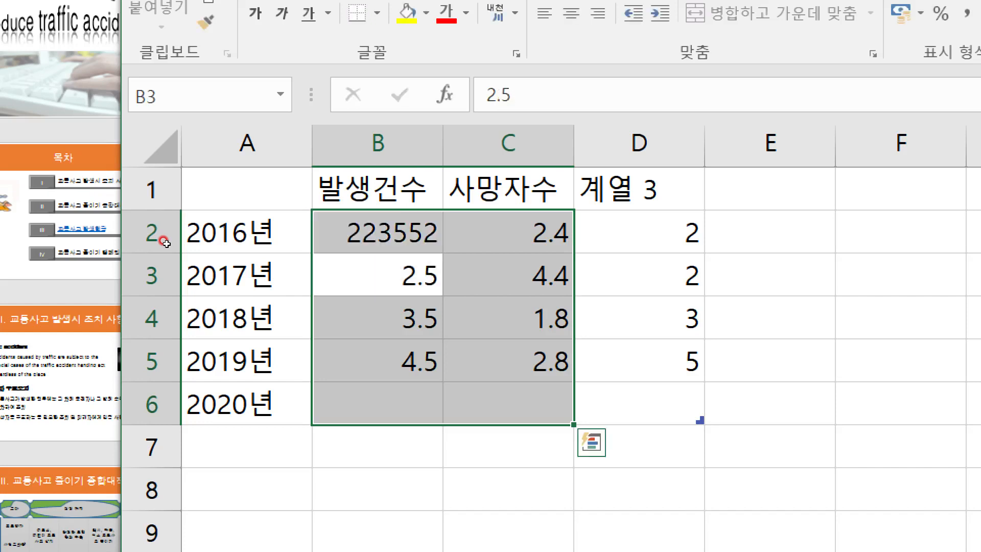
{"action": "type", "text": "232"}
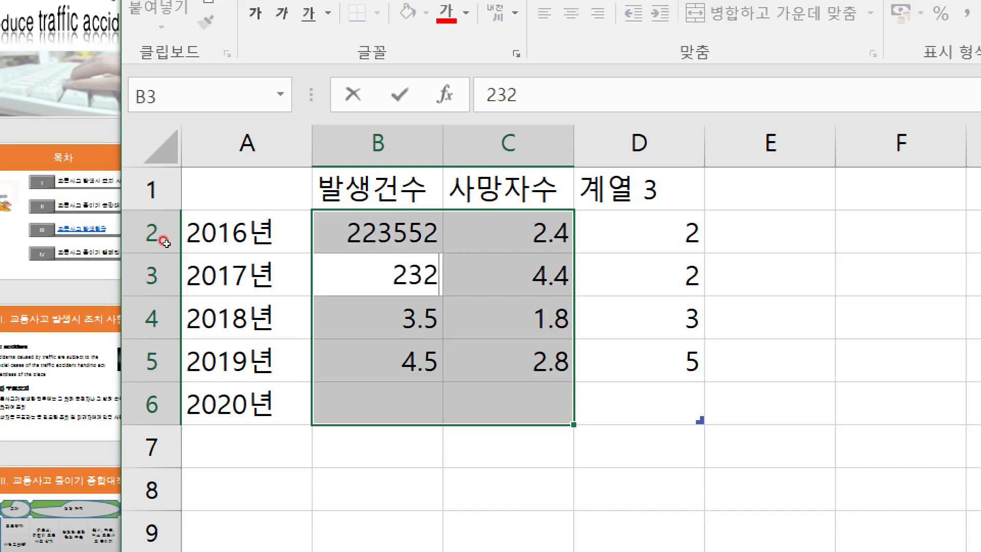
{"action": "type", "text": "035"}
{"action": "key", "text": "Return"}
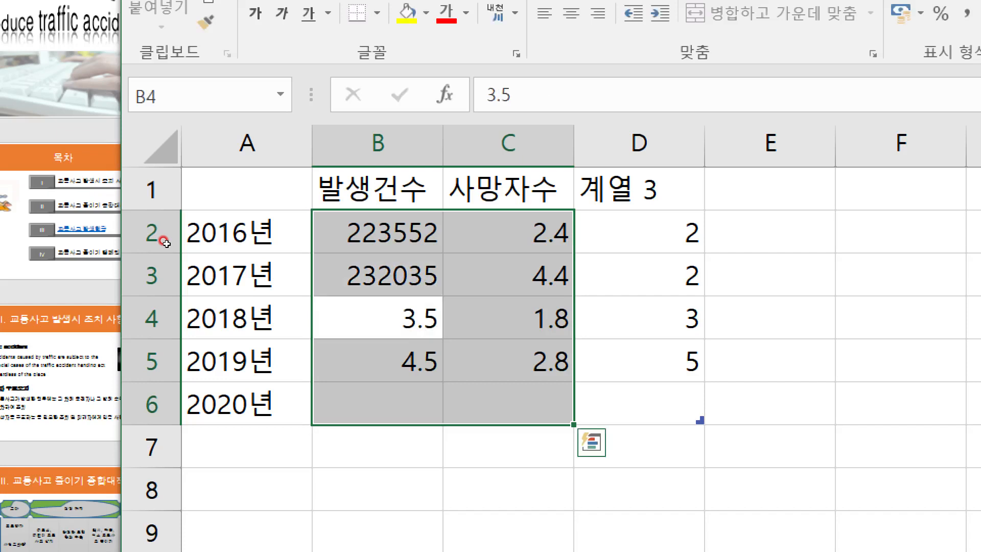
{"action": "type", "text": "22091"}
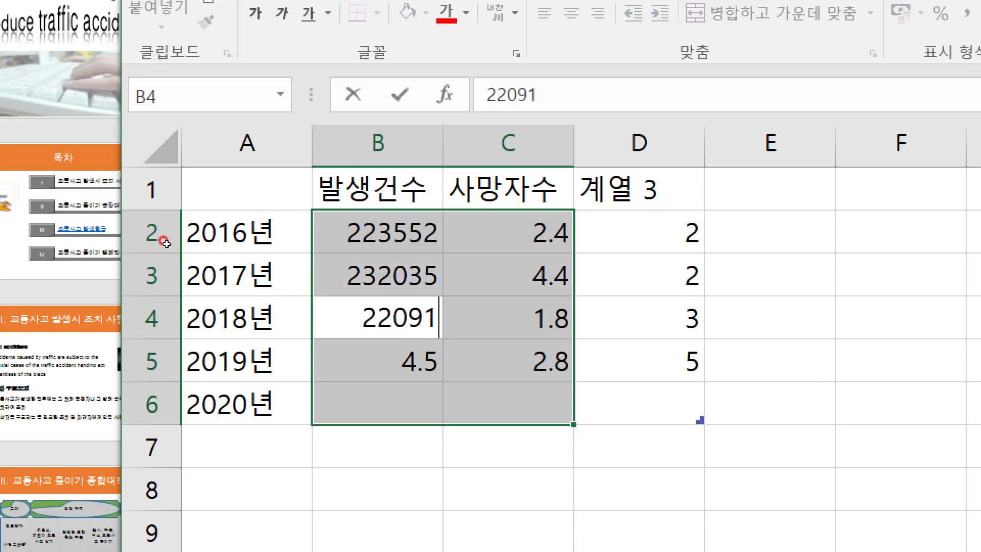
{"action": "type", "text": "7"}
{"action": "key", "text": "Return"}
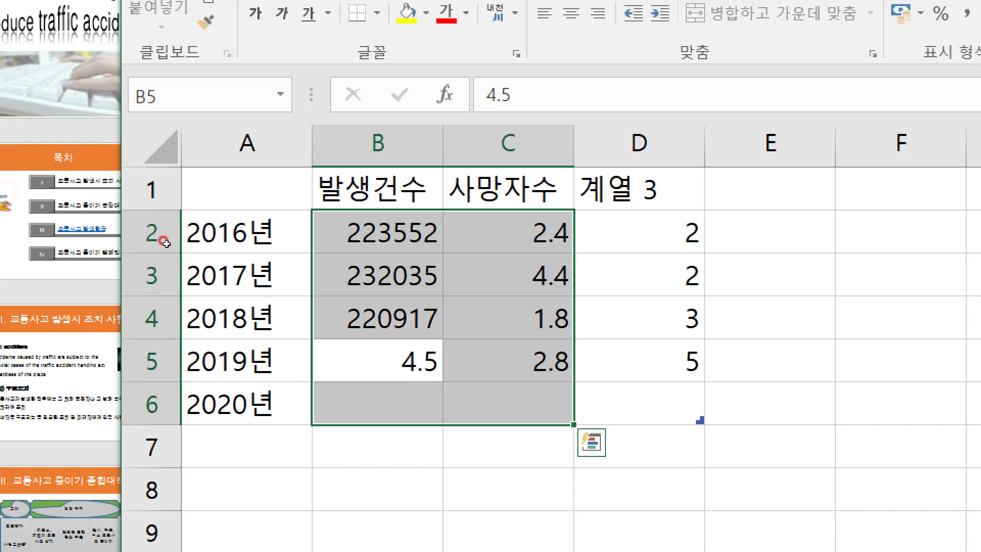
{"action": "type", "text": "216"}
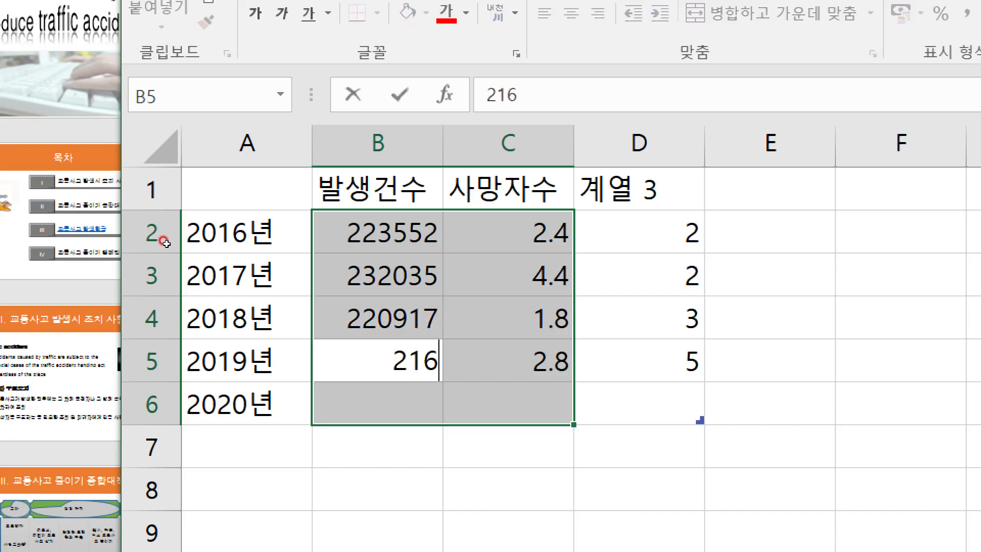
{"action": "type", "text": "335"}
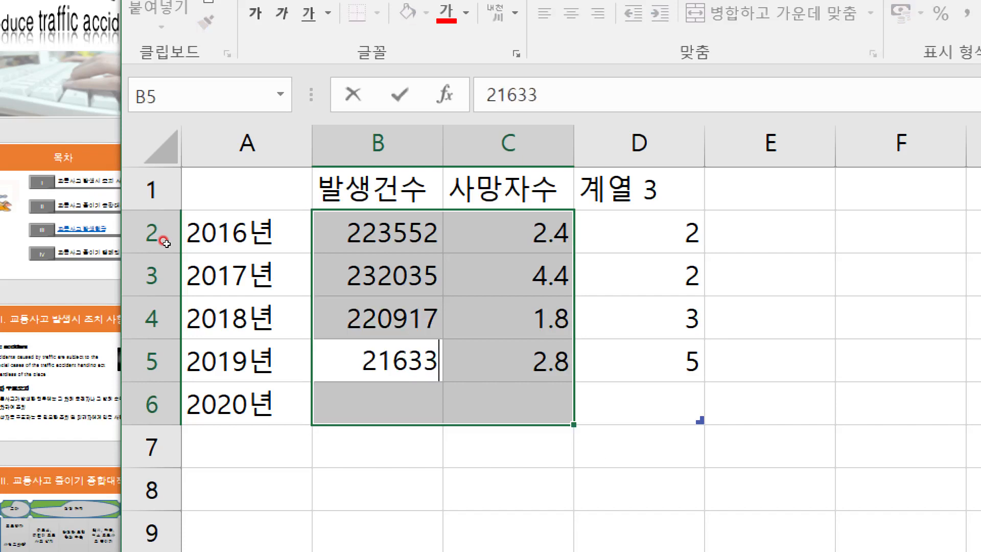
{"action": "key", "text": "Return"}
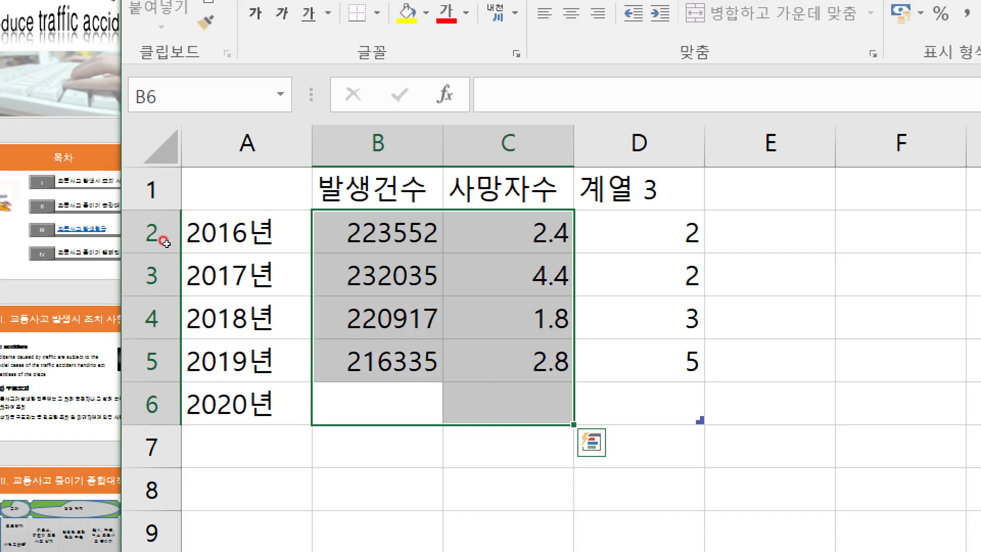
{"action": "type", "text": "21"}
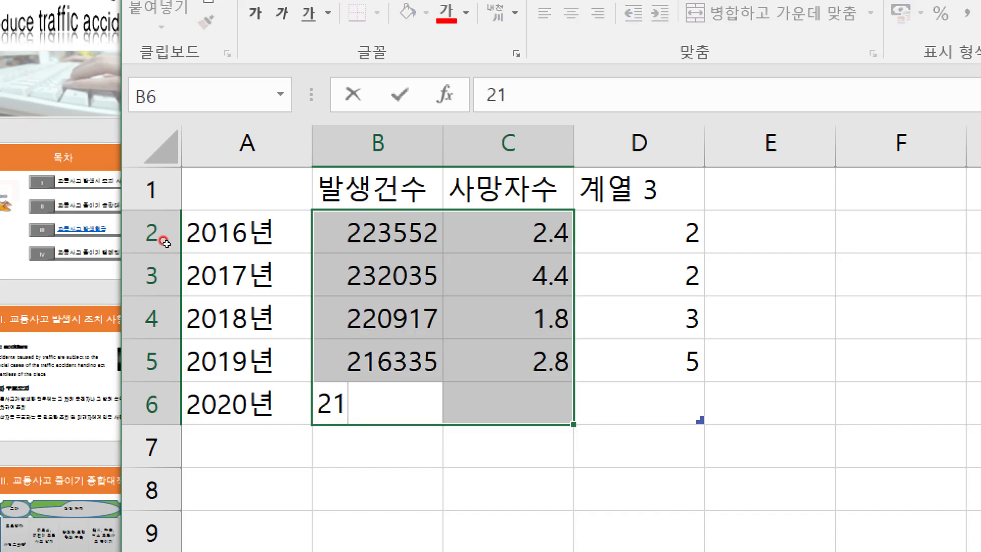
{"action": "type", "text": "7147"}
{"action": "key", "text": "Return"}
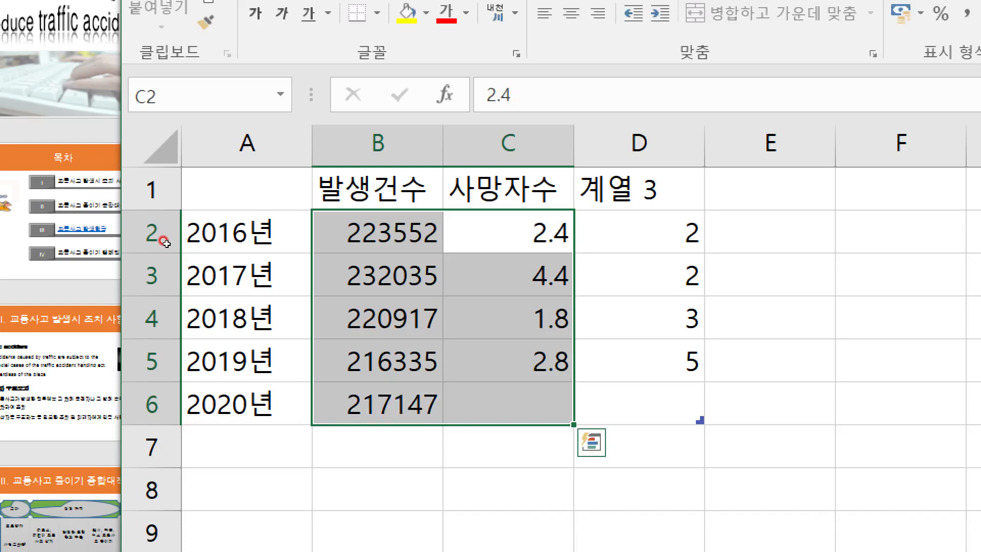
Enter the 사망자수 values 4762, 4621, 4292, 4185 and 3781 in C2:C6.
{"action": "type", "text": "4762"}
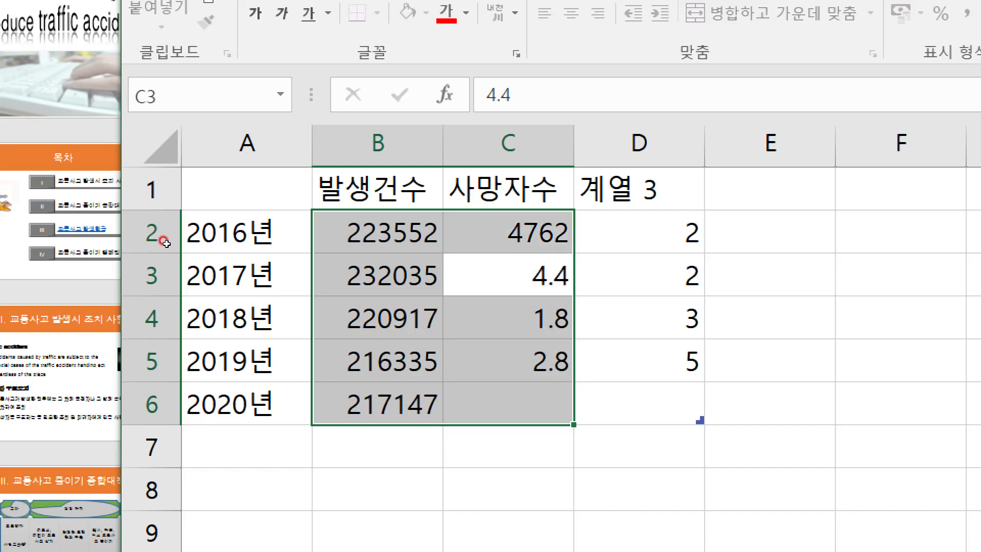
{"action": "key", "text": "Return"}
{"action": "type", "text": "4621"}
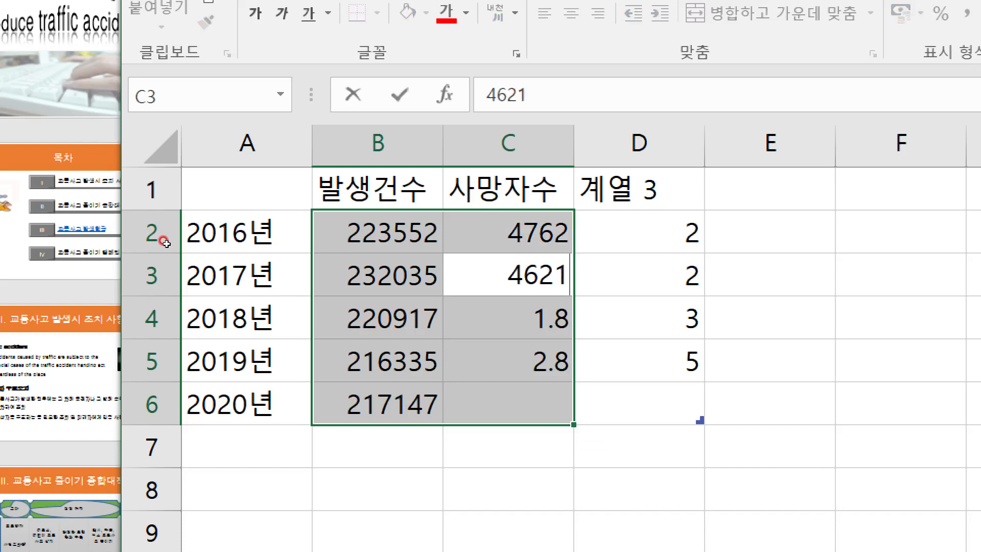
{"action": "key", "text": "Return"}
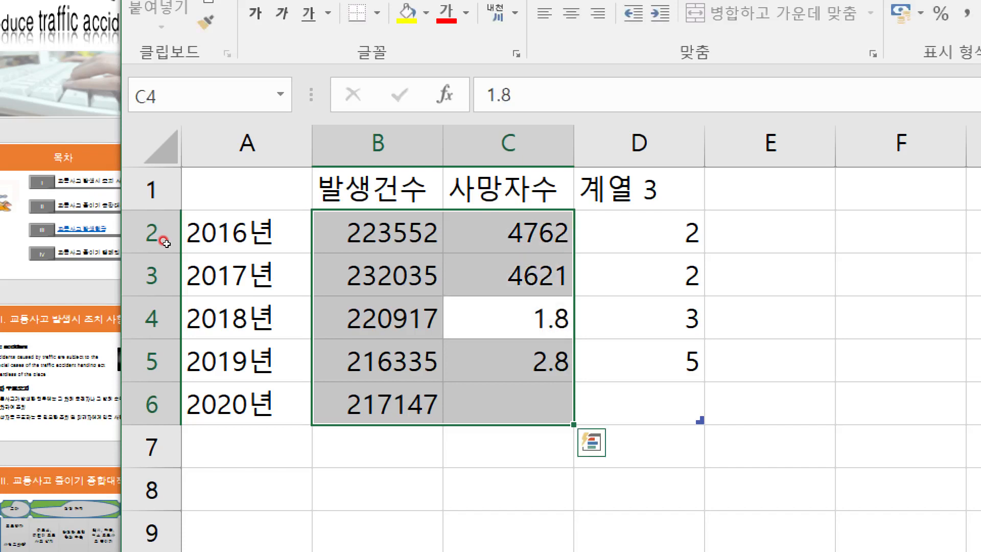
{"action": "type", "text": "42"}
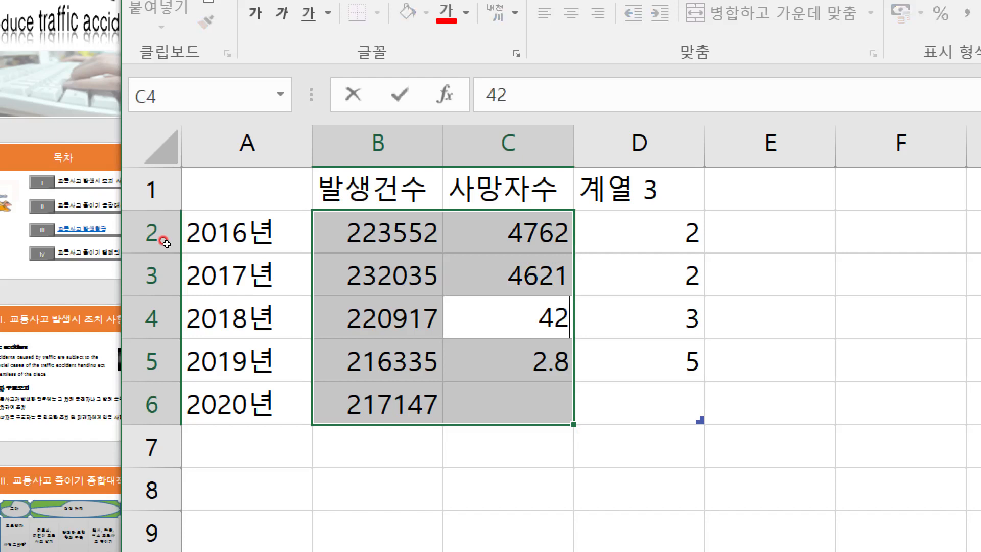
{"action": "type", "text": "92"}
{"action": "key", "text": "Return"}
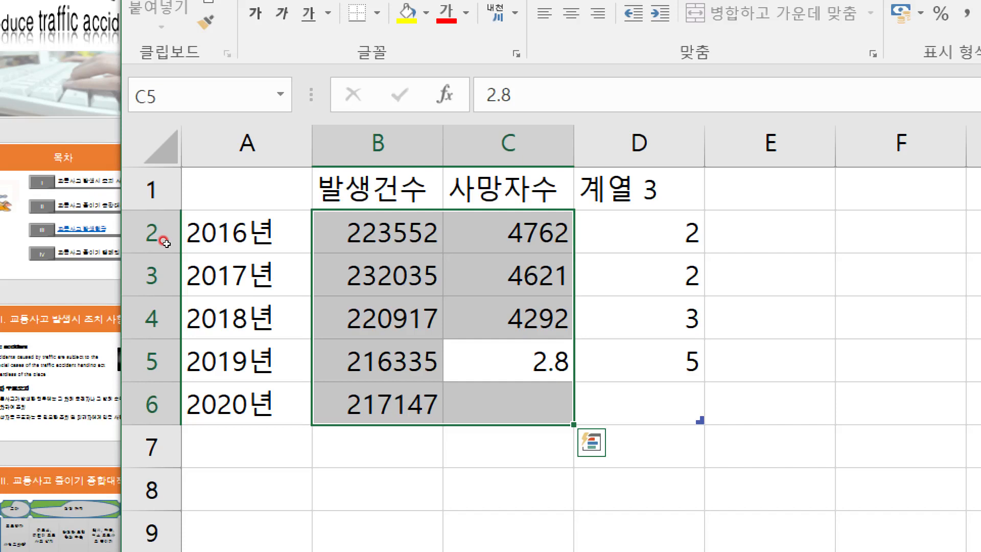
{"action": "type", "text": "4185"}
{"action": "key", "text": "Return"}
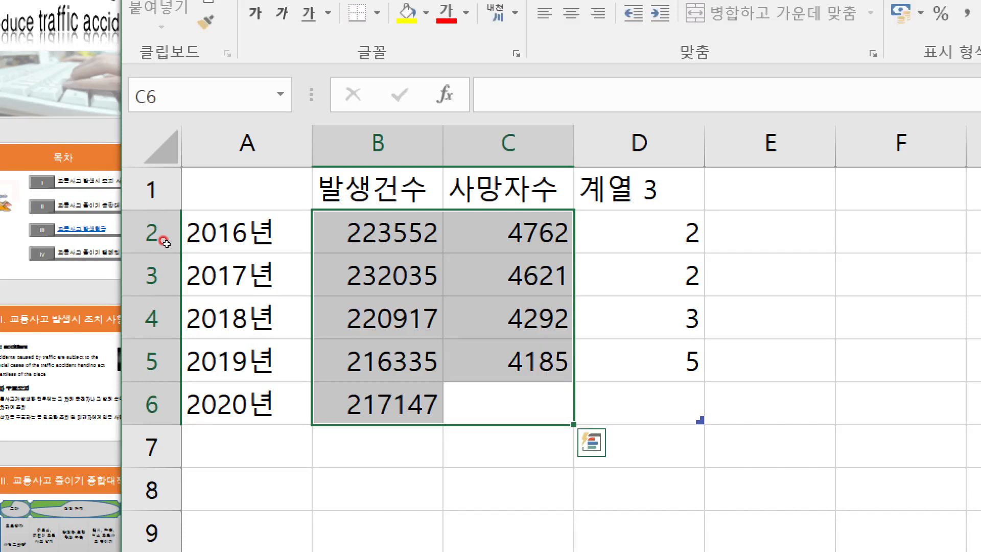
{"action": "type", "text": "3781"}
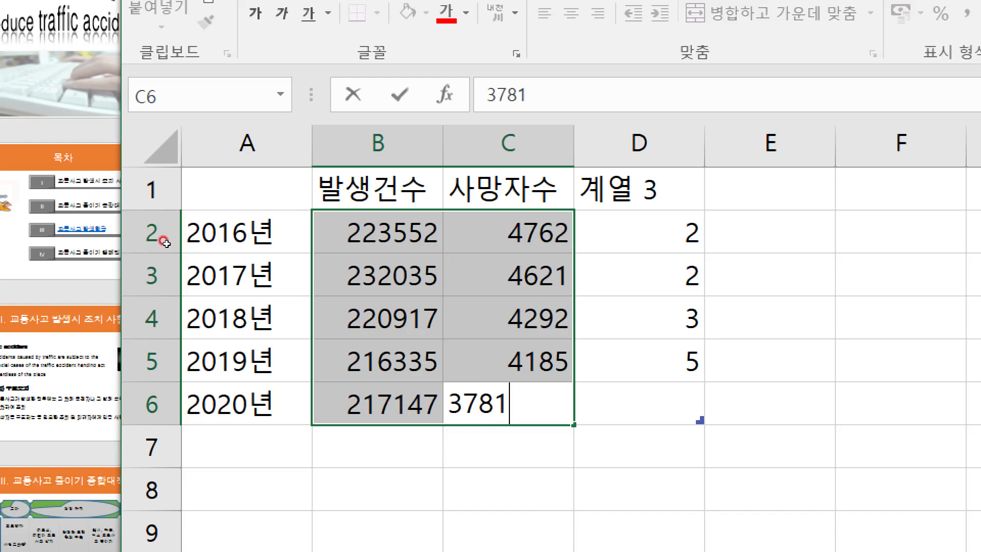
{"action": "key", "text": "Return"}
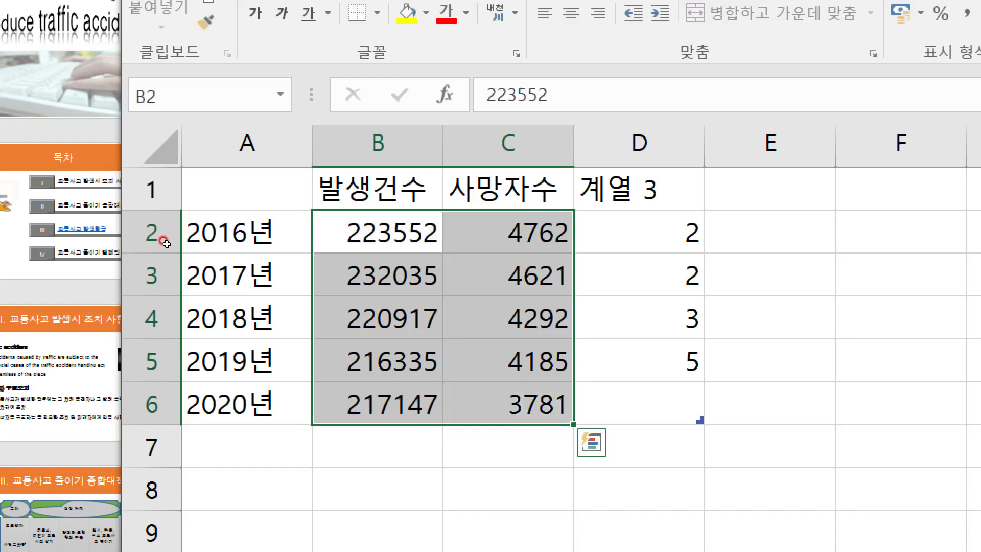
{"action": "left_click_drag", "start_coordinate": [639, 233], "coordinate": [638, 404]}
{"action": "left_click", "coordinate": [770, 275]}
{"action": "left_click", "coordinate": [639, 143]}
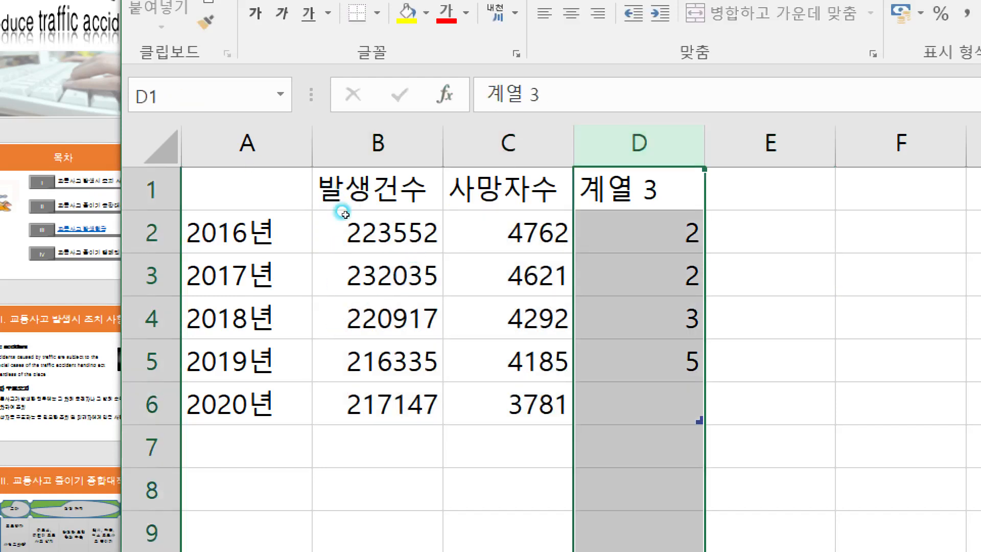
{"action": "mouse_move", "coordinate": [639, 189]}
{"action": "left_mouse_down"}
{"action": "mouse_move", "coordinate": [638, 447]}
{"action": "mouse_move", "coordinate": [638, 403]}
{"action": "mouse_move", "coordinate": [902, 360]}
{"action": "mouse_move", "coordinate": [771, 318]}
{"action": "mouse_move", "coordinate": [639, 189]}
{"action": "mouse_move", "coordinate": [638, 360]}
{"action": "left_mouse_up"}
{"action": "left_click", "coordinate": [638, 232]}
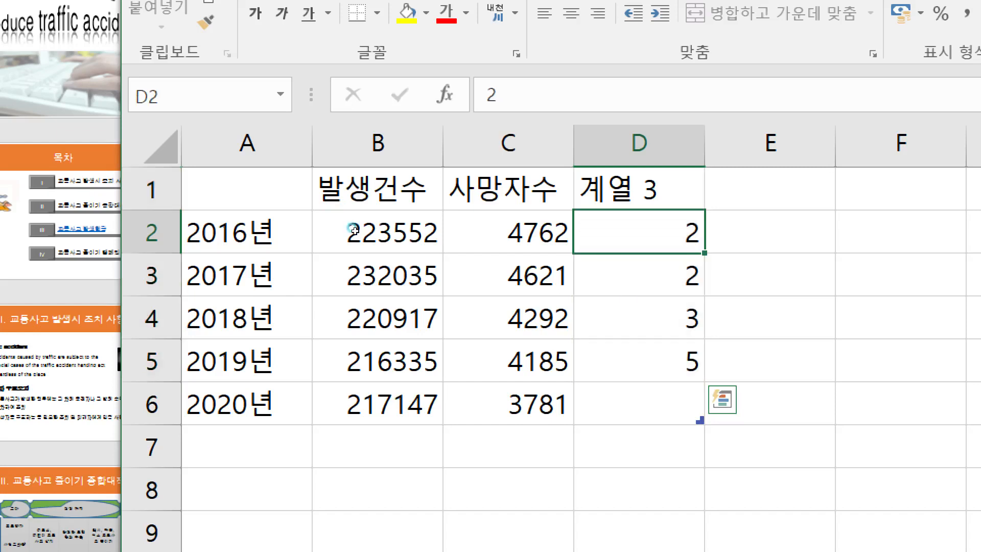
{"action": "left_click", "coordinate": [770, 232]}
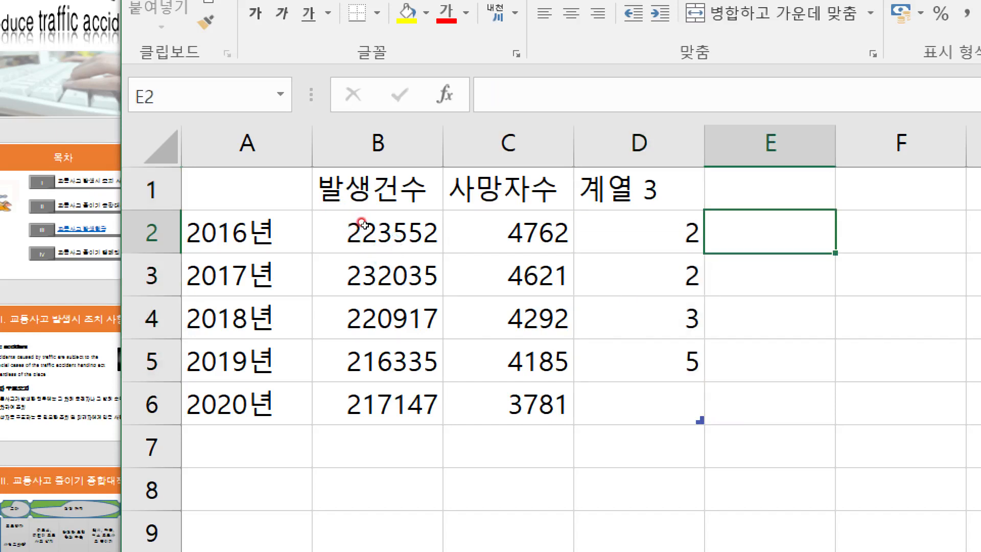
{"action": "left_click", "coordinate": [639, 189]}
{"action": "left_click", "coordinate": [638, 275]}
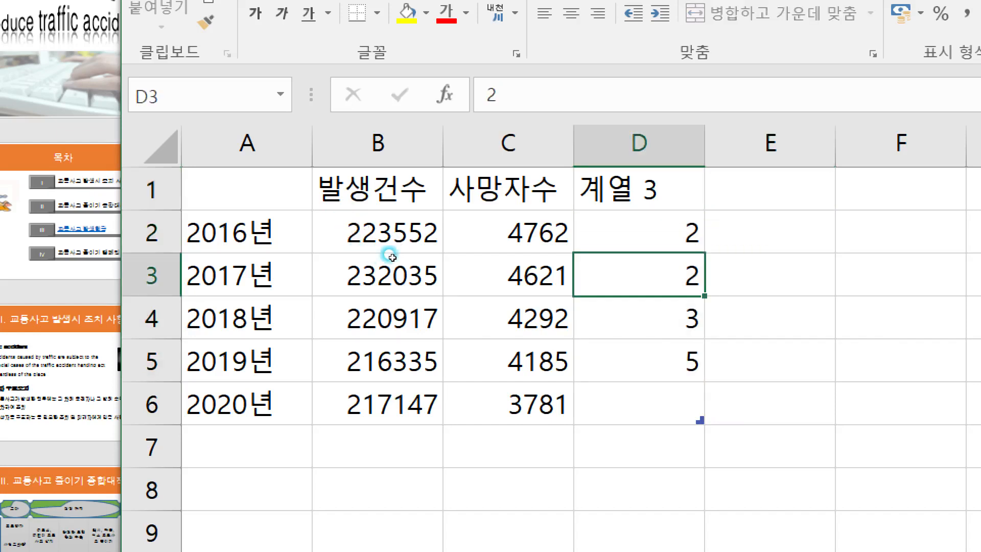
{"action": "left_click", "coordinate": [771, 276]}
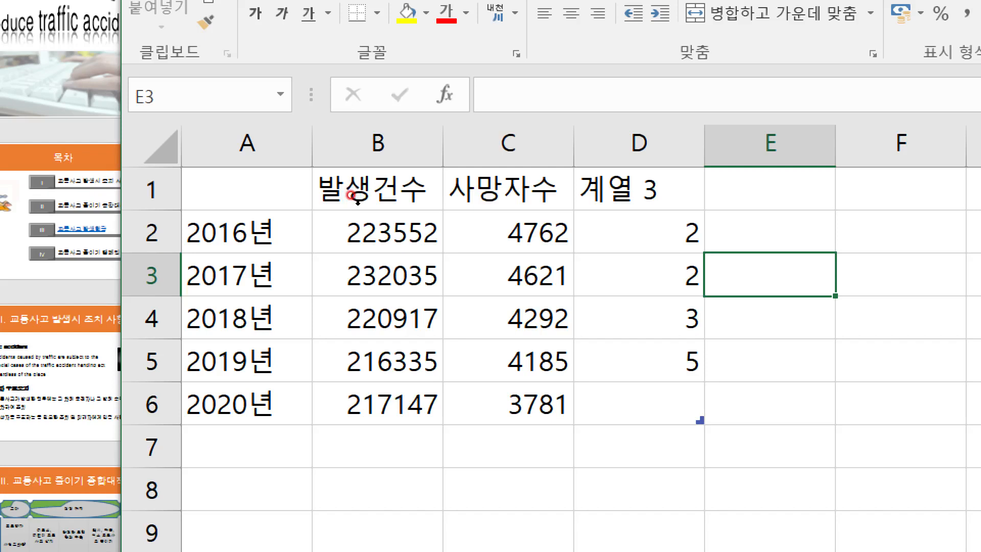
{"action": "left_click", "coordinate": [638, 189]}
{"action": "left_click", "coordinate": [639, 275]}
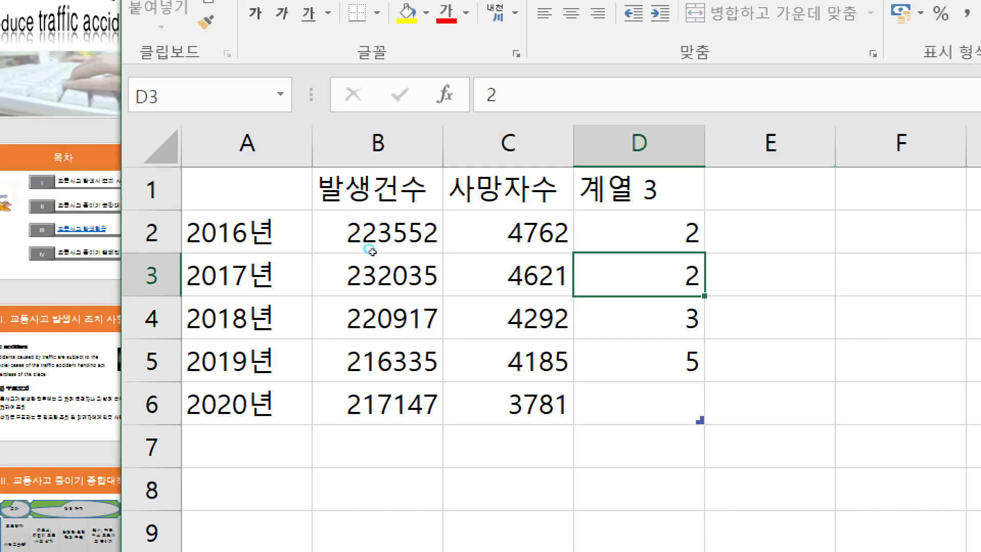
{"action": "left_click", "coordinate": [770, 318]}
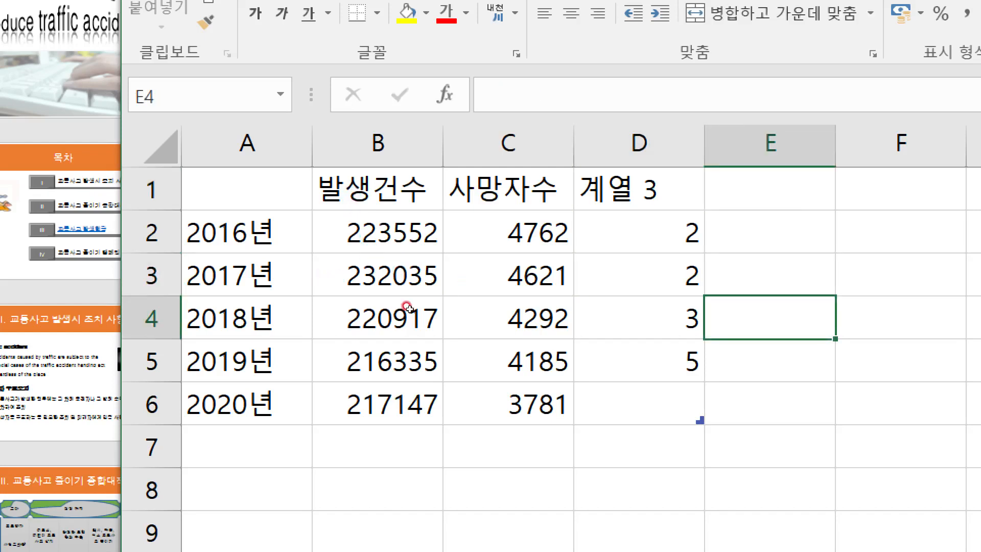
{"action": "left_click", "coordinate": [770, 404]}
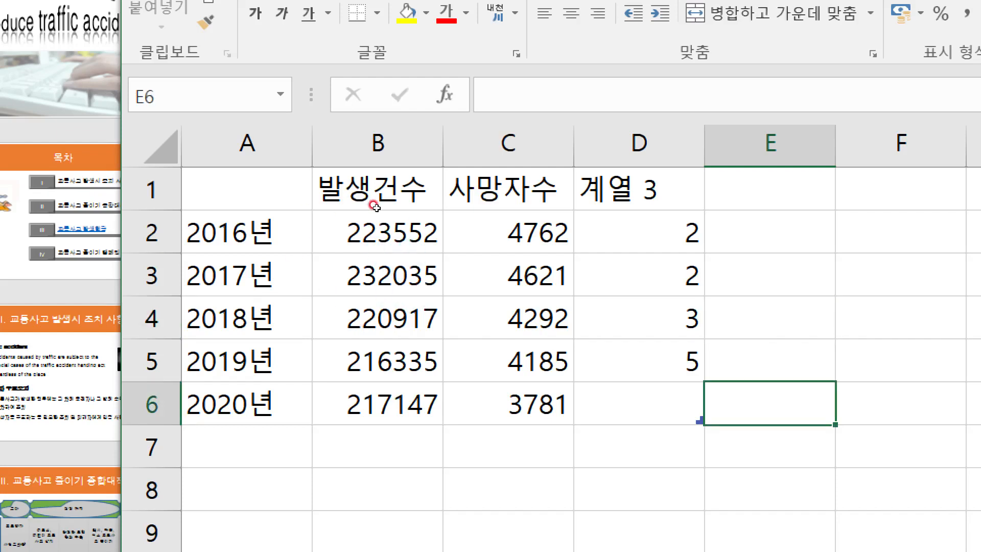
{"action": "left_click", "coordinate": [638, 144]}
{"action": "left_click", "coordinate": [770, 276]}
{"action": "left_click", "coordinate": [770, 447]}
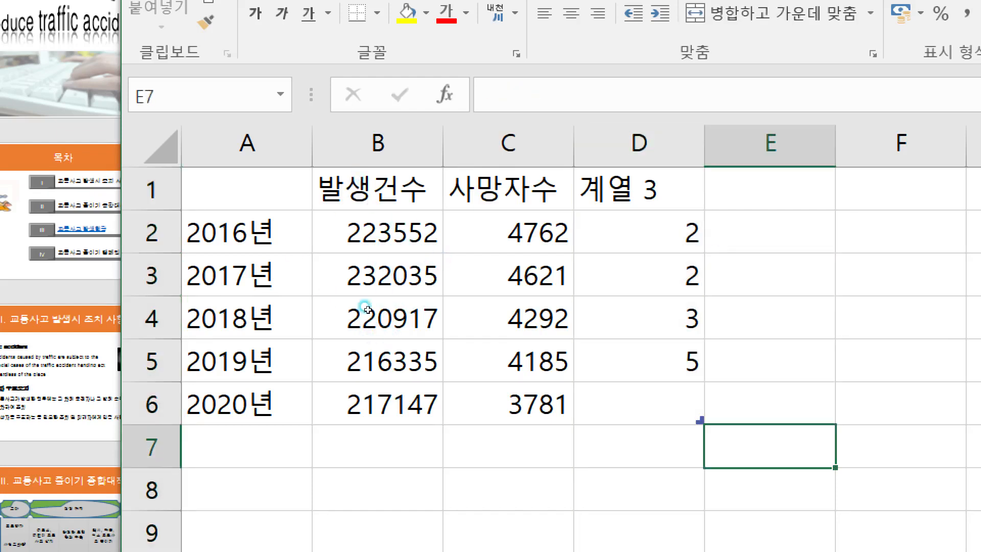
{"action": "left_click", "coordinate": [639, 144]}
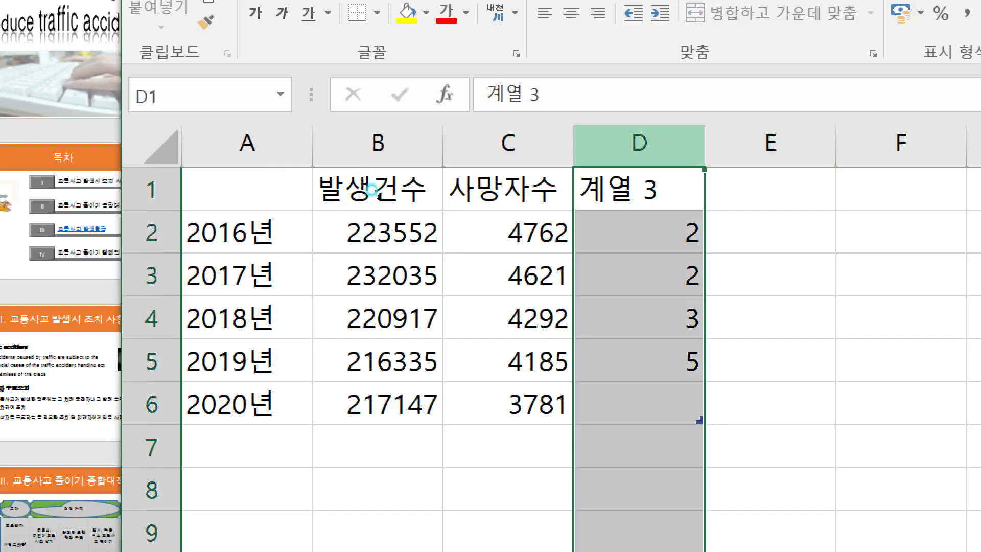
{"action": "left_click", "coordinate": [771, 275]}
{"action": "left_click", "coordinate": [638, 144]}
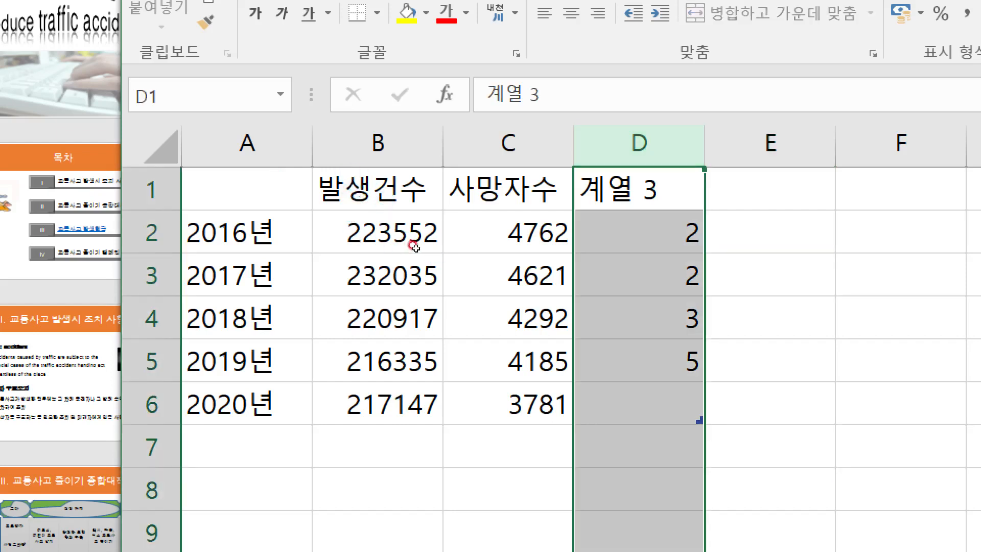
{"action": "left_click", "coordinate": [770, 275]}
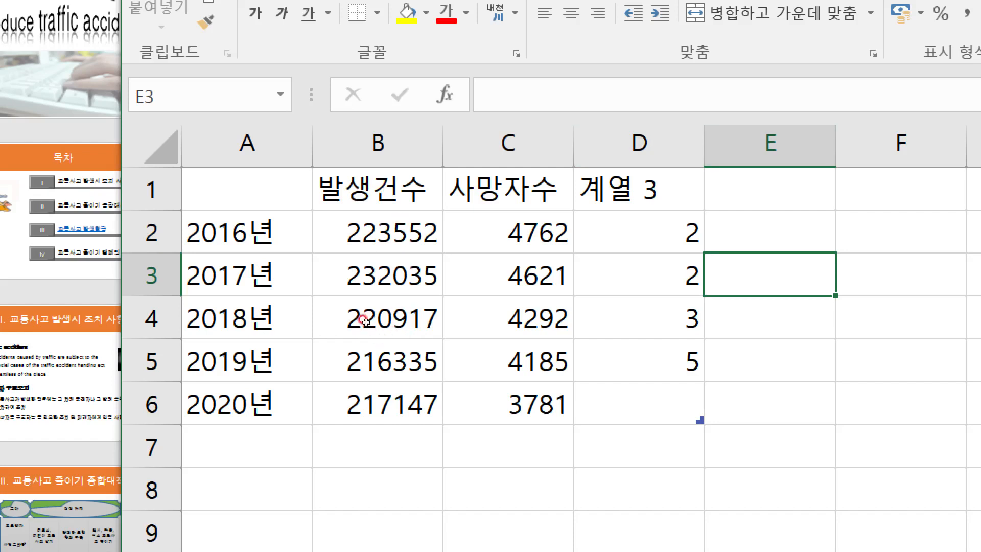
{"action": "key", "text": "Down"}
{"action": "key", "text": "Down"}
{"action": "key", "text": "Down"}
{"action": "key", "text": "Down"}
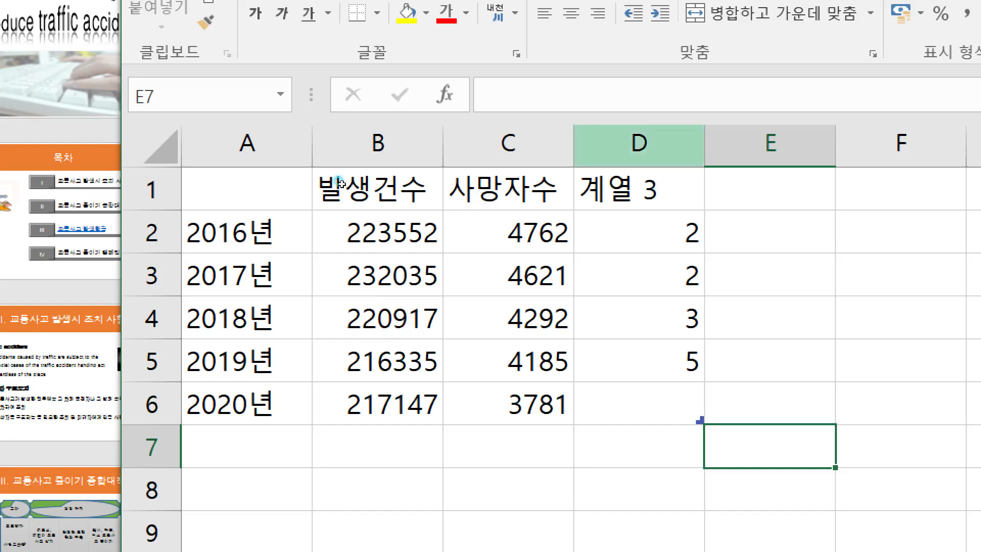
{"action": "left_click", "coordinate": [639, 145]}
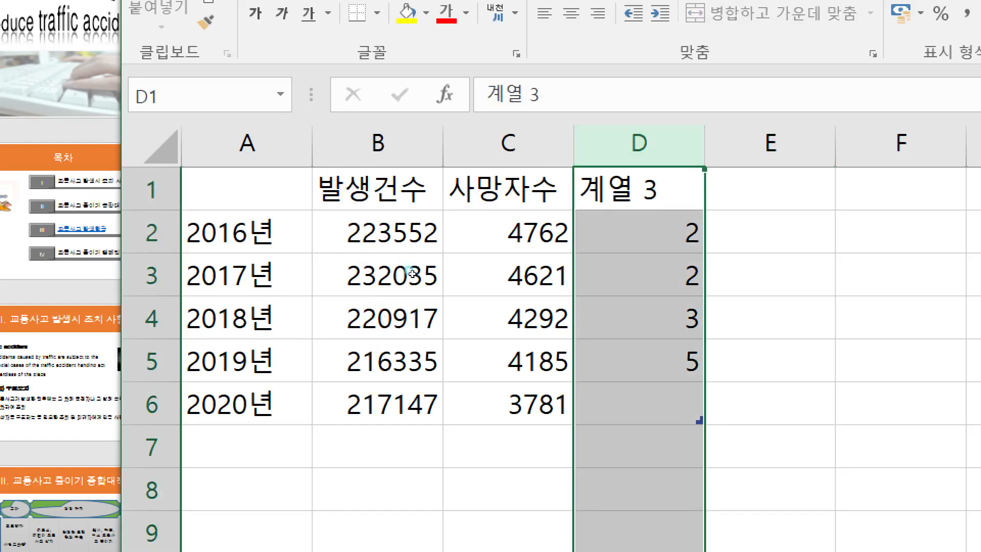
{"action": "left_click", "coordinate": [769, 317]}
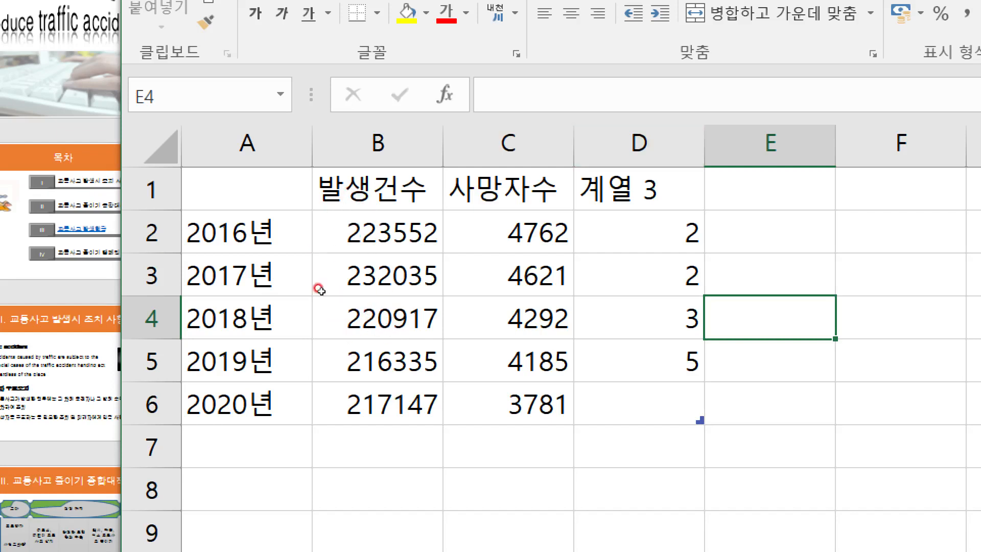
{"action": "left_click", "coordinate": [638, 145]}
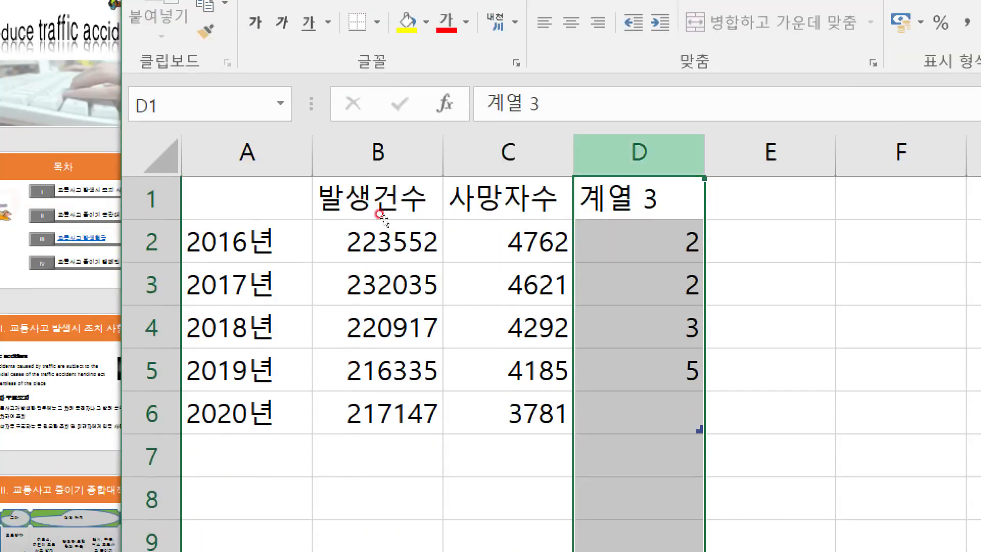
{"action": "left_click", "coordinate": [770, 284]}
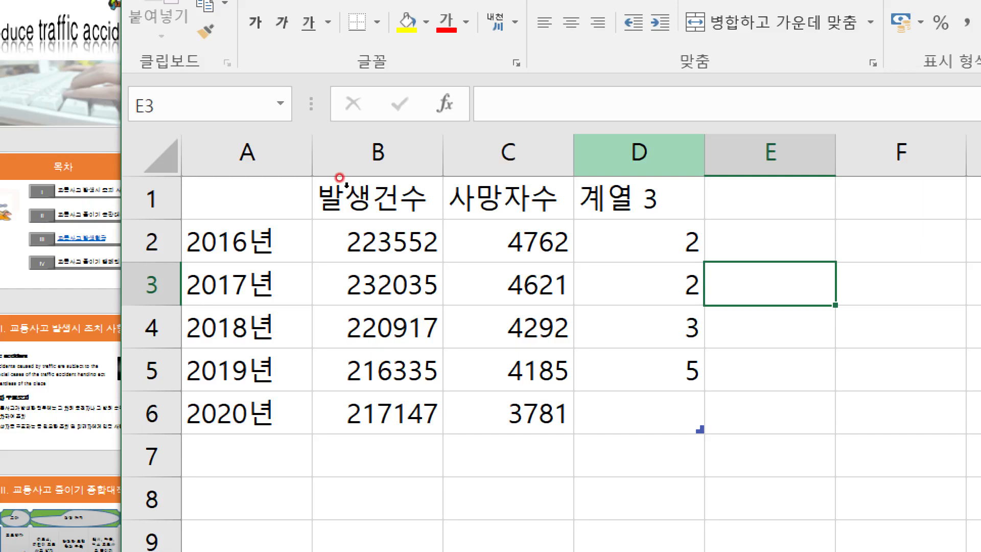
Delete the unused 계열 3 column D from the chart data sheet and close the screen magnifier.
{"action": "right_click", "coordinate": [639, 160]}
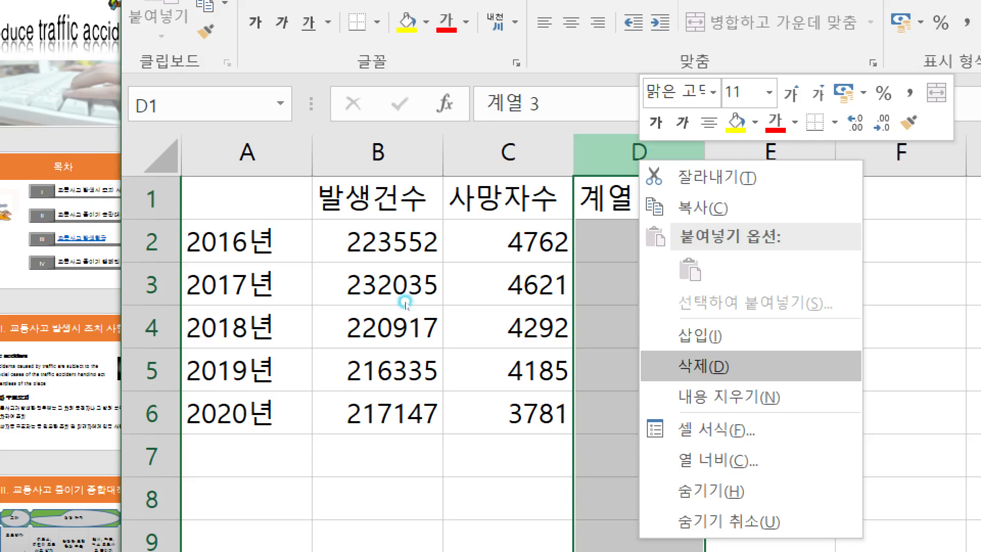
{"action": "left_click", "coordinate": [702, 366]}
{"action": "left_click", "coordinate": [508, 456]}
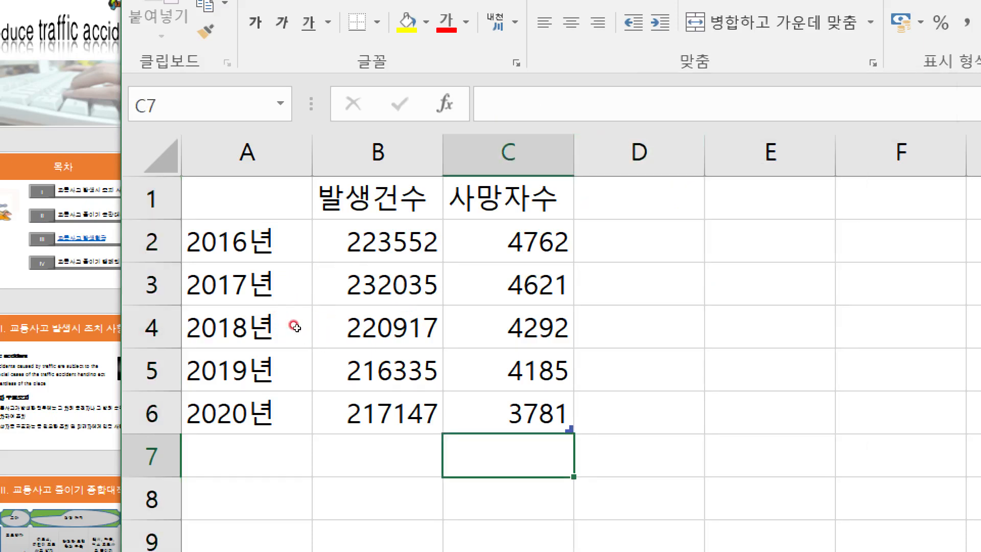
{"action": "left_click", "coordinate": [639, 152]}
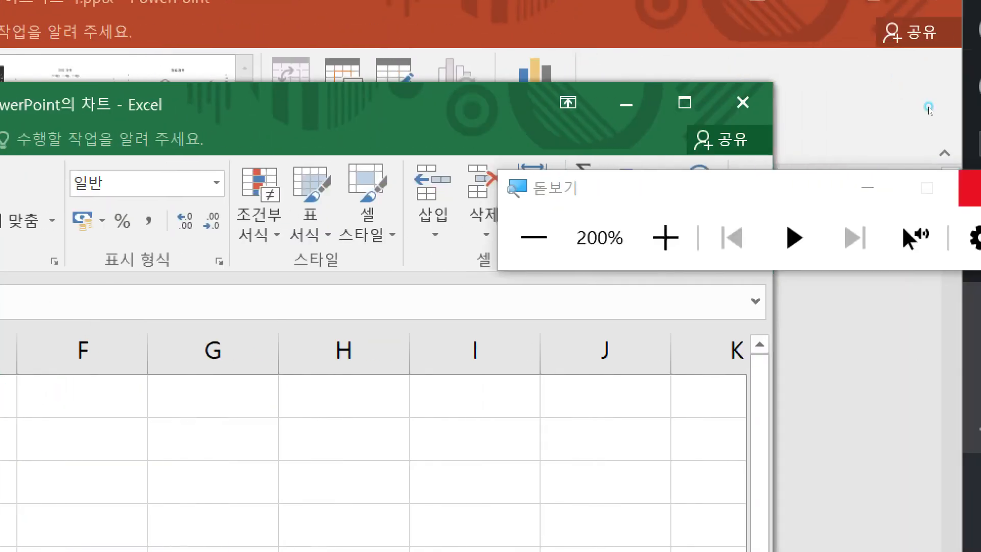
{"action": "left_click", "coordinate": [970, 186]}
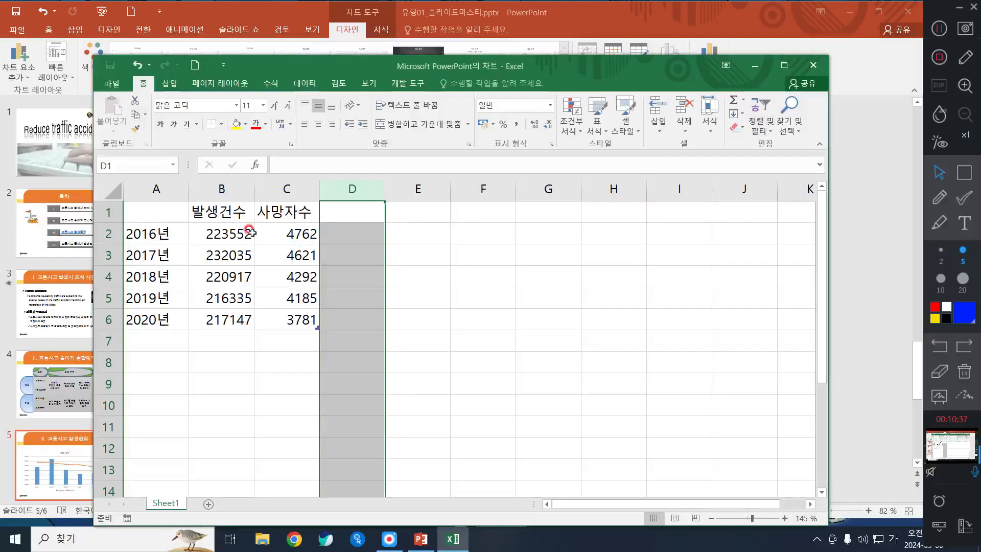
Format the accident and death counts in B2:C6 with the comma style thousands separator.
{"action": "left_click_drag", "start_coordinate": [221, 232], "coordinate": [294, 318]}
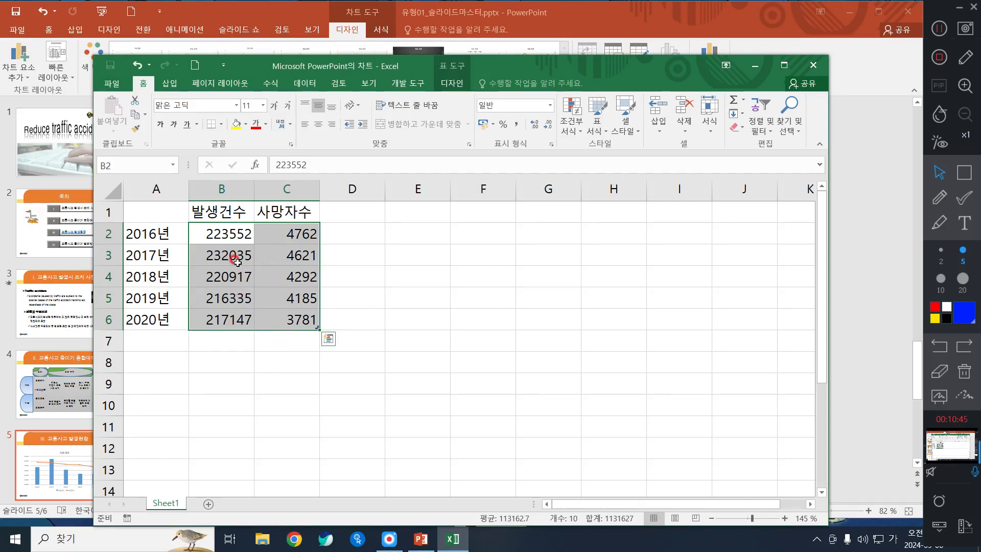
{"action": "left_click_drag", "start_coordinate": [217, 233], "coordinate": [284, 314]}
{"action": "left_click", "coordinate": [519, 124]}
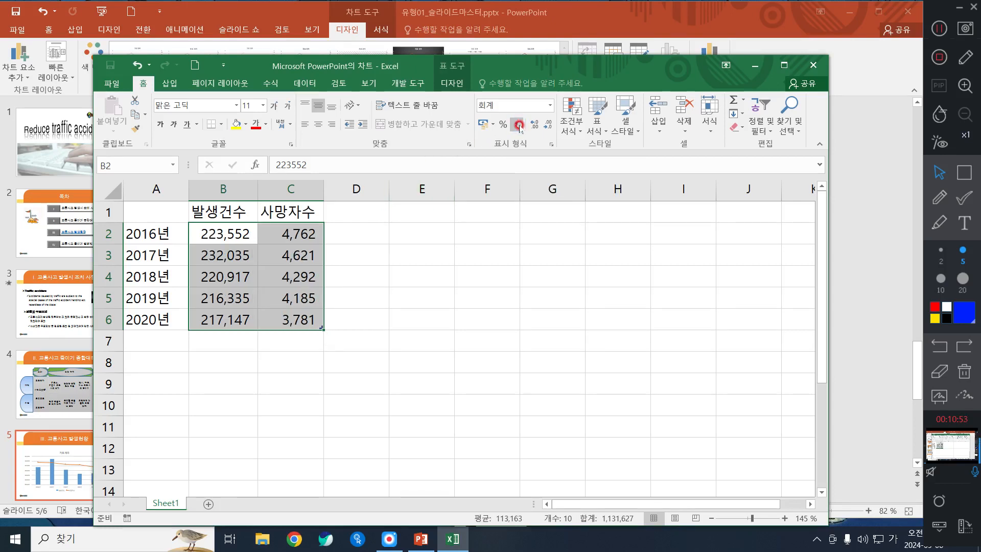
{"action": "left_click_drag", "start_coordinate": [449, 293], "coordinate": [454, 297]}
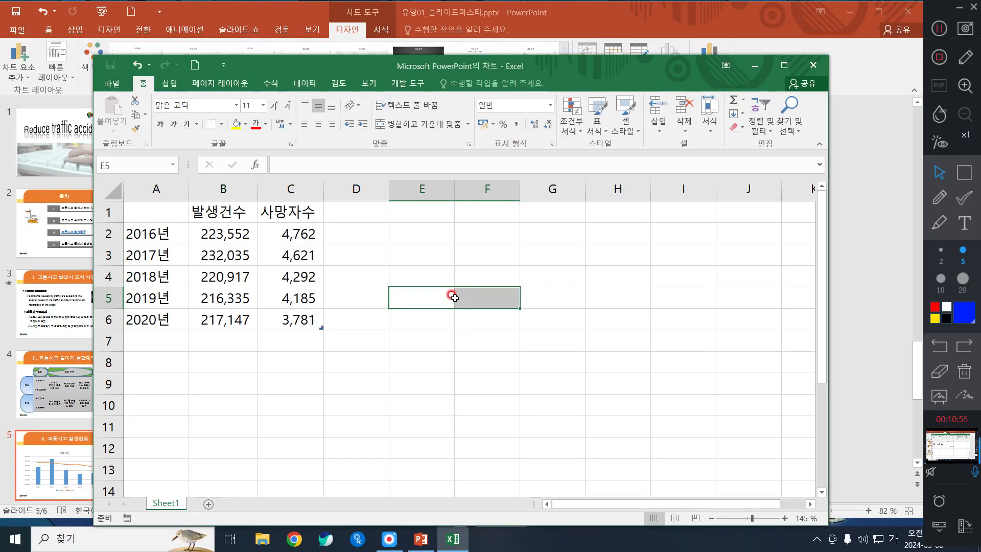
{"action": "left_click", "coordinate": [330, 270]}
{"action": "left_click_drag", "start_coordinate": [225, 238], "coordinate": [282, 311]}
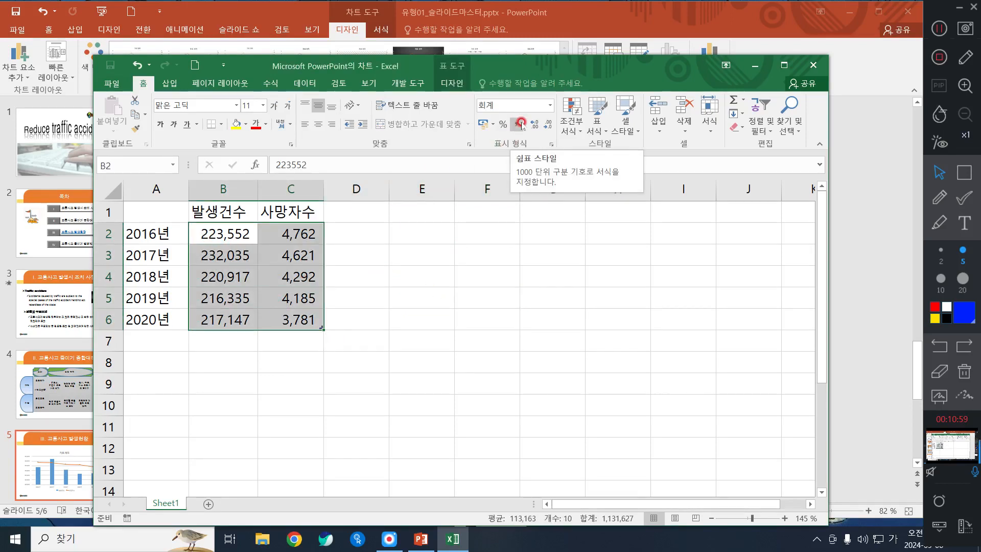
{"action": "left_click", "coordinate": [406, 271]}
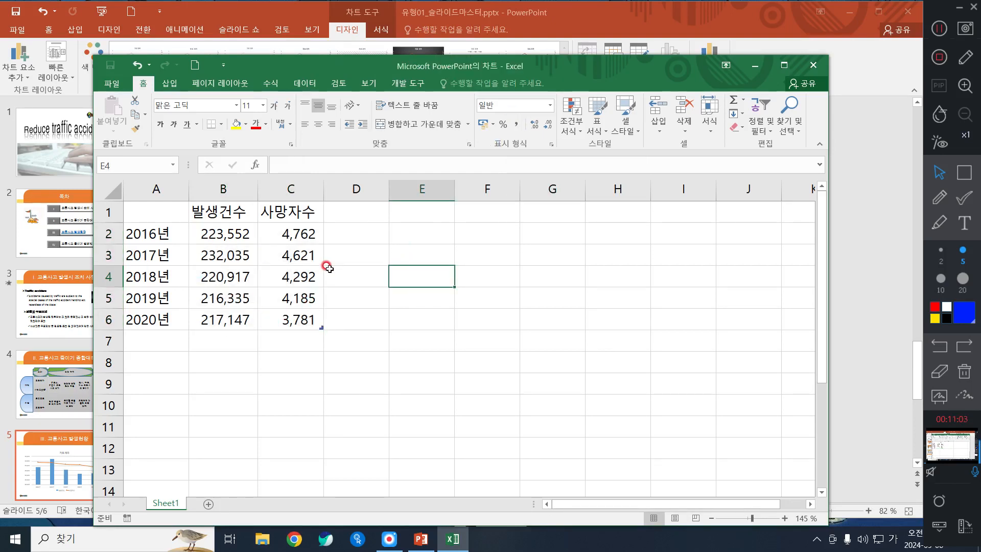
Move the chart data window slightly up and close it to return to the slide's chart.
{"action": "left_click", "coordinate": [427, 289]}
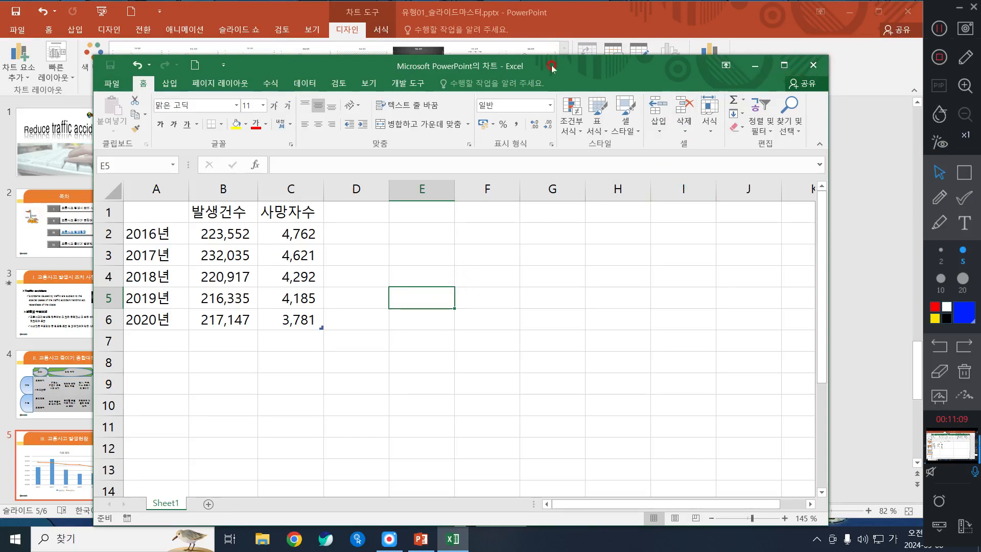
{"action": "left_click_drag", "start_coordinate": [557, 71], "coordinate": [562, 58]}
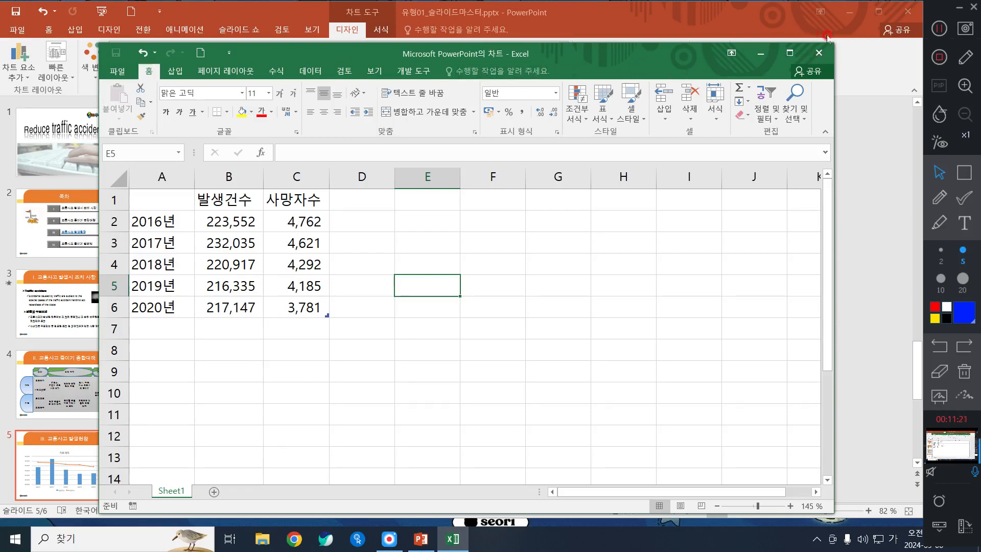
{"action": "left_click", "coordinate": [819, 52]}
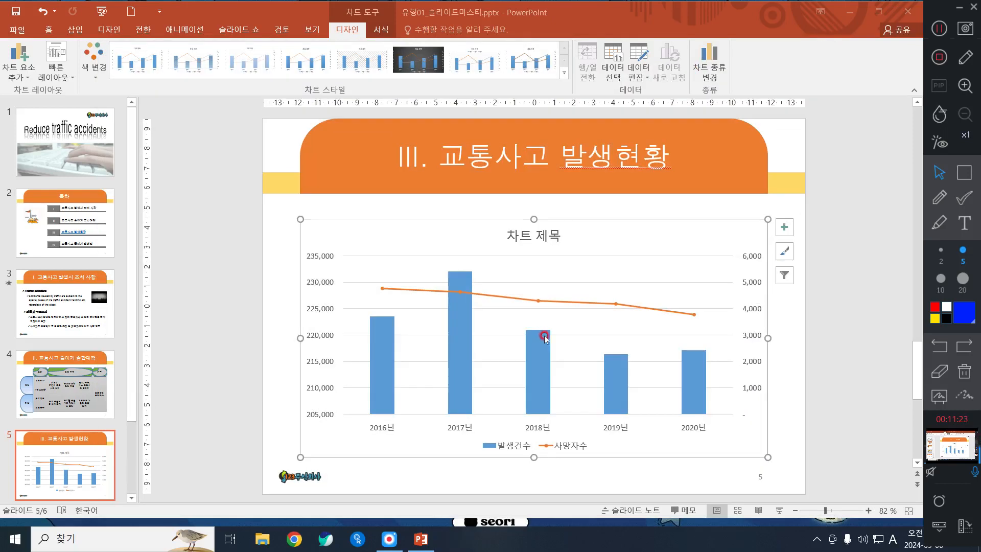
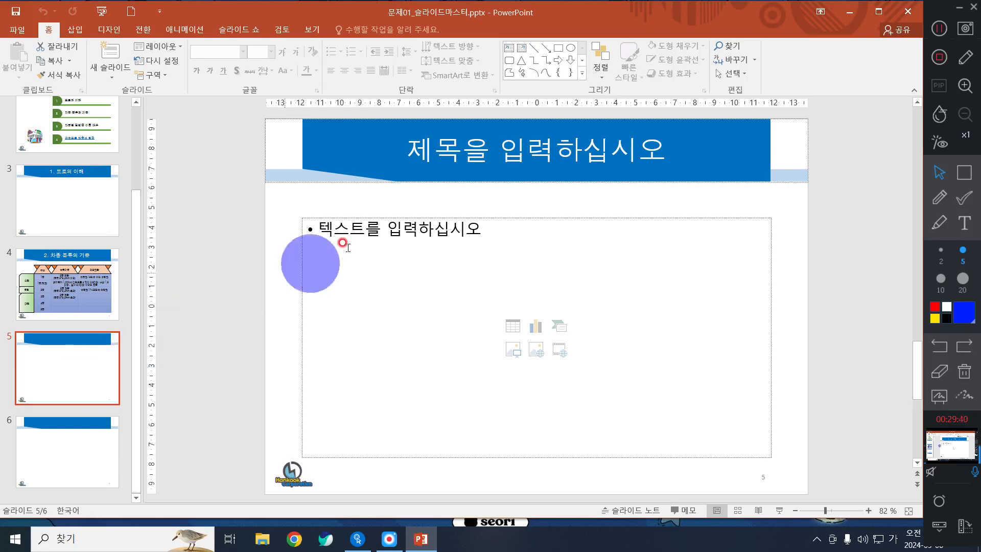
Enter "3. 차종별 일평균 이용 대수" as the title of slide 5 in the 문제01_슬라이드마스터.pptx presentation.
{"action": "left_click", "coordinate": [478, 164]}
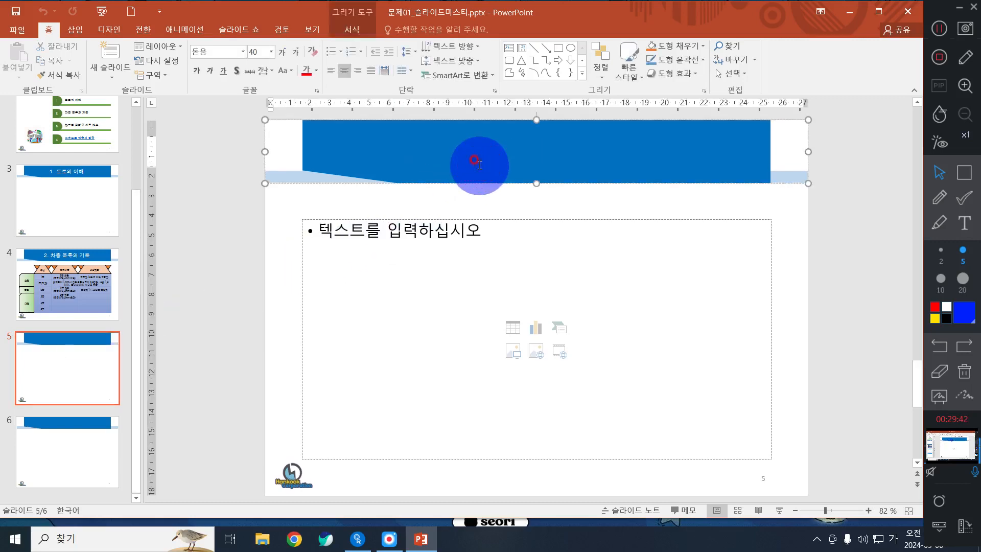
{"action": "type", "text": "ㄷ."}
{"action": "key", "text": "BackSpace"}
{"action": "key", "text": "BackSpace"}
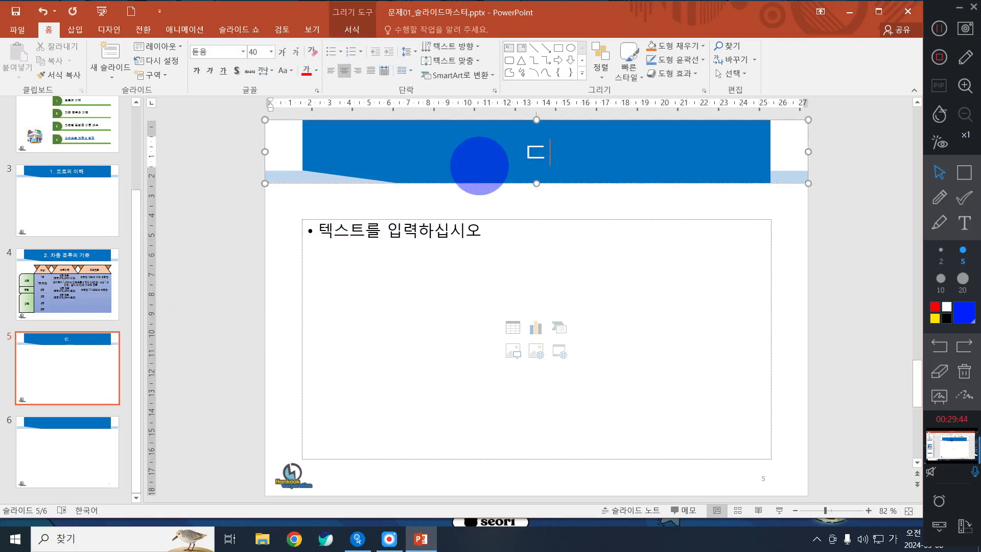
{"action": "type", "text": "3"}
{"action": "key", "text": "BackSpace"}
{"action": "type", "text": "3. 차종별 "}
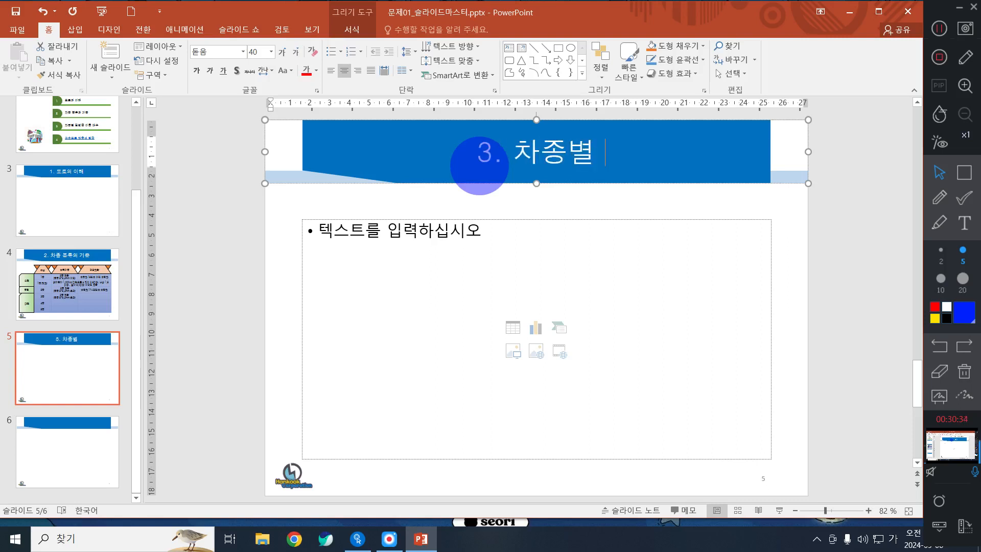
{"action": "type", "text": "ㅇ일평균 잉"}
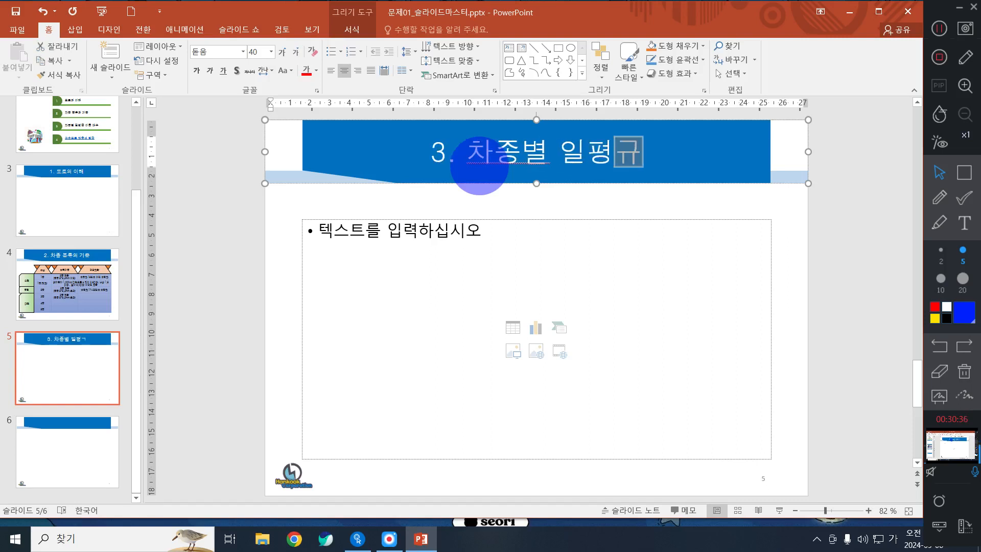
{"action": "type", "text": "용 대수"}
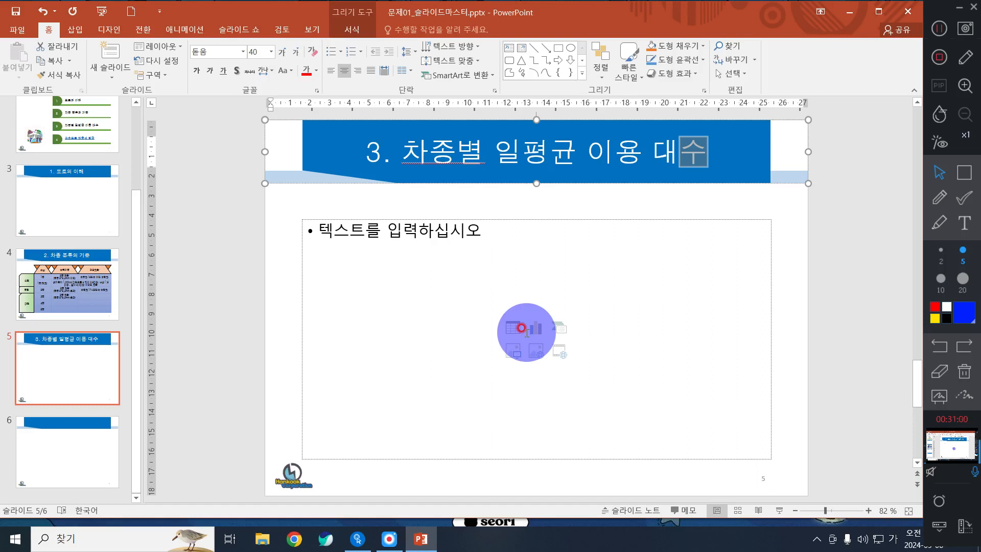
{"action": "left_click", "coordinate": [544, 327]}
{"action": "left_click", "coordinate": [543, 326]}
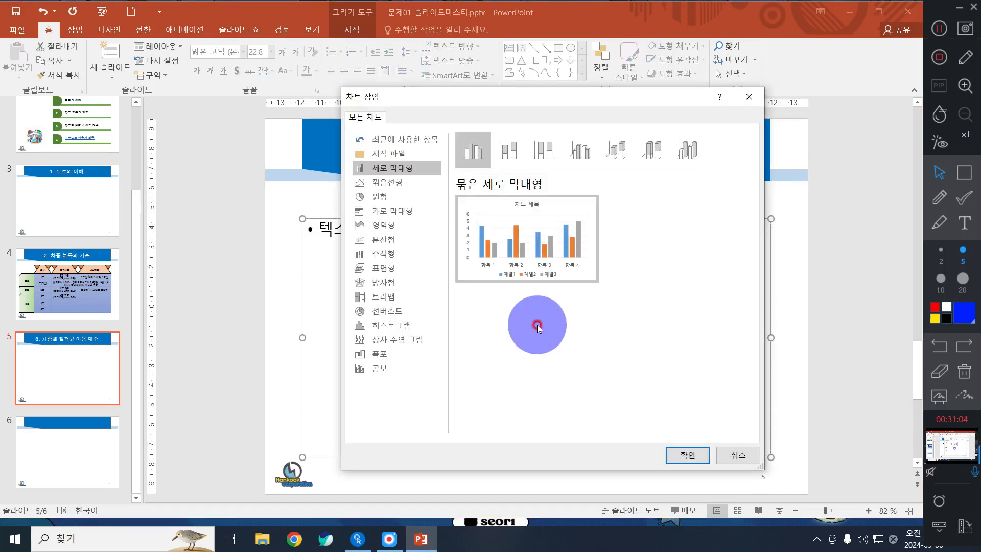
{"action": "left_click", "coordinate": [738, 454]}
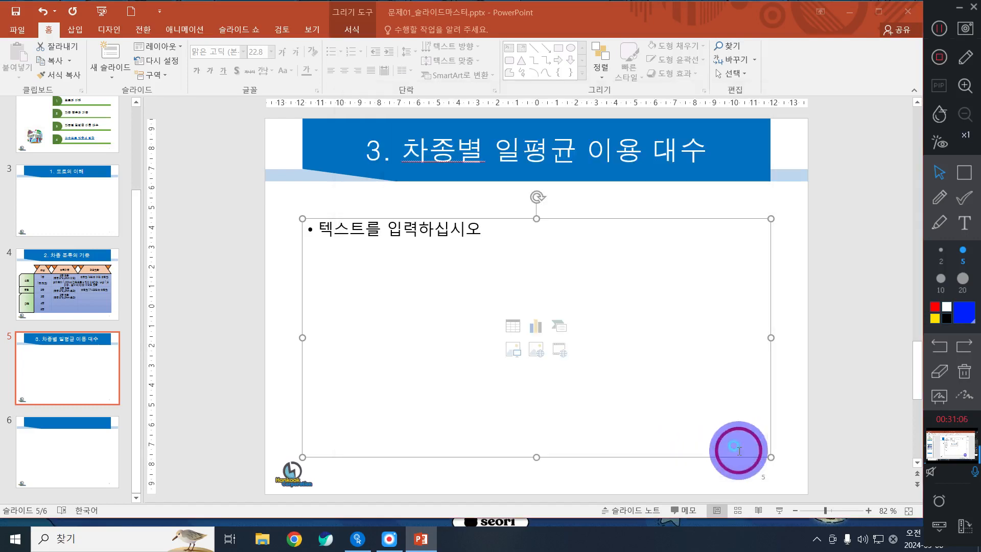
{"action": "left_click", "coordinate": [535, 326]}
{"action": "left_click", "coordinate": [454, 284]}
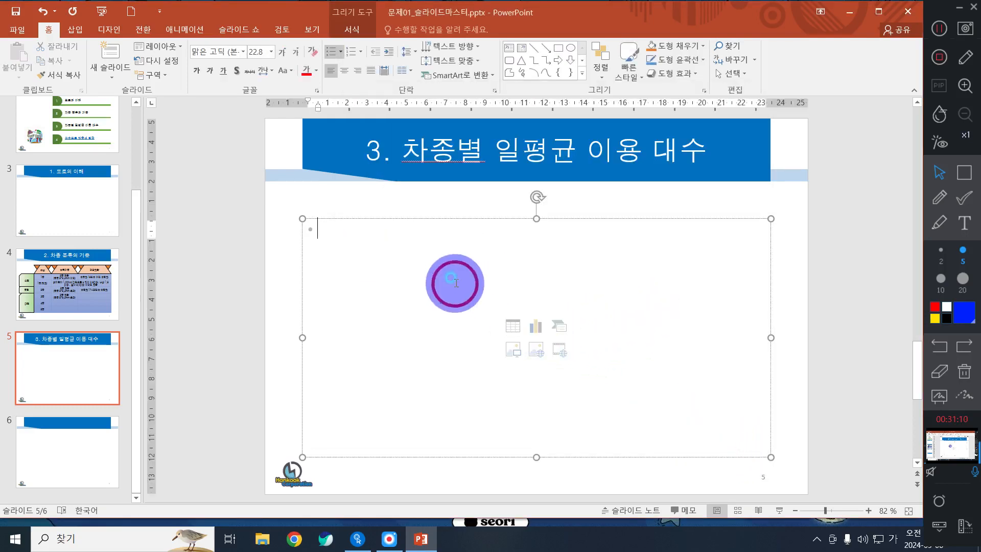
{"action": "left_click", "coordinate": [534, 326]}
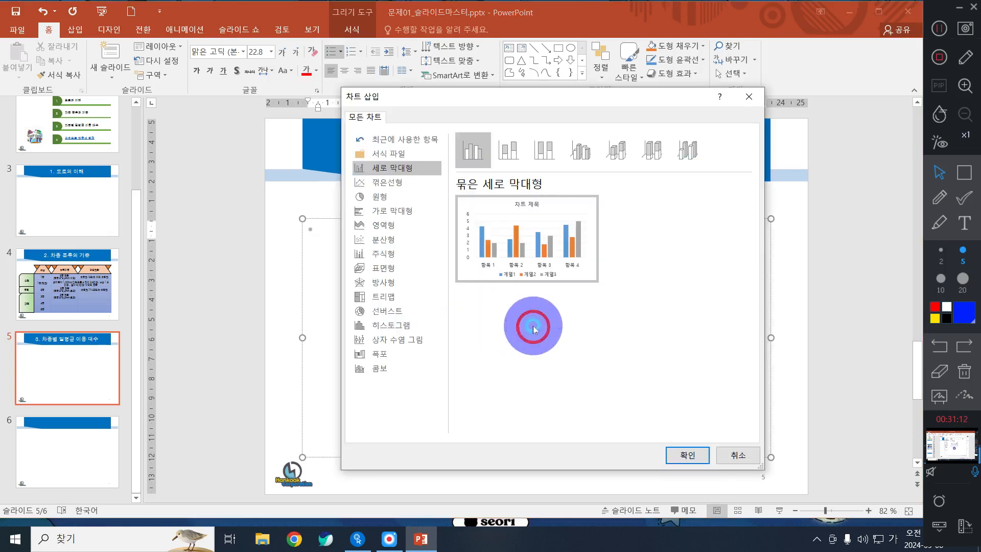
{"action": "left_click", "coordinate": [748, 97]}
Start a combo (콤보) chart in slide 5's content placeholder and set 계열2's chart type to 표식이 있는 꺾은선형.
{"action": "left_click", "coordinate": [539, 327]}
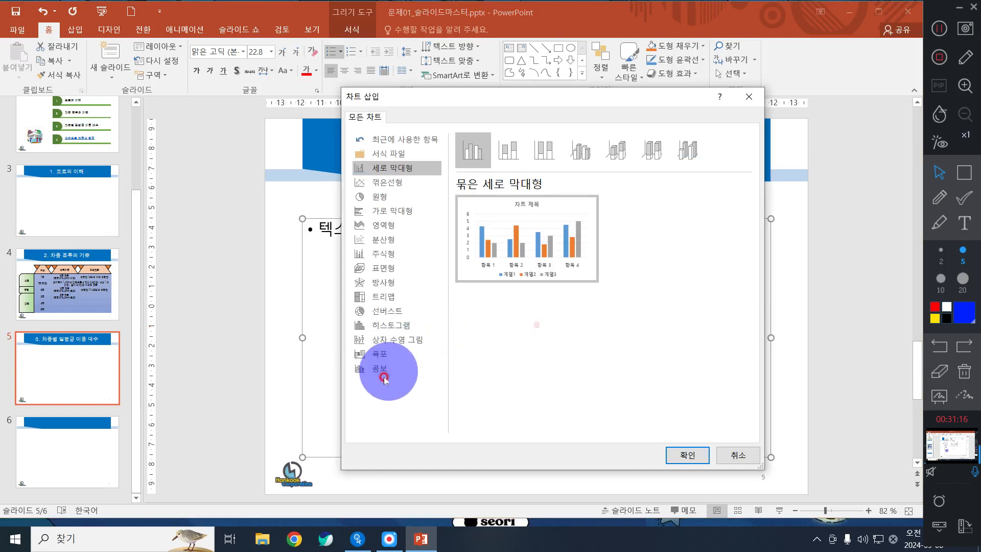
{"action": "left_click", "coordinate": [383, 376]}
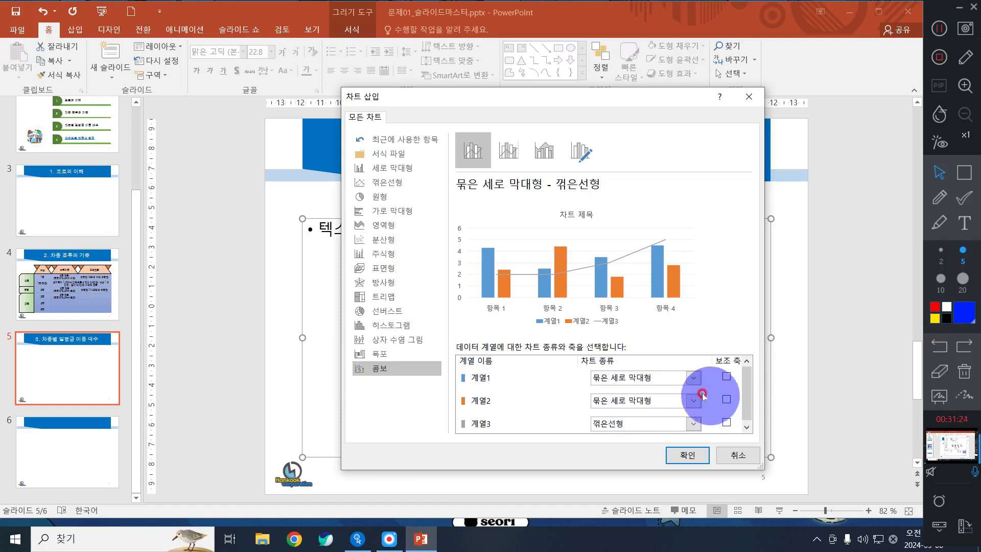
{"action": "left_click", "coordinate": [682, 403]}
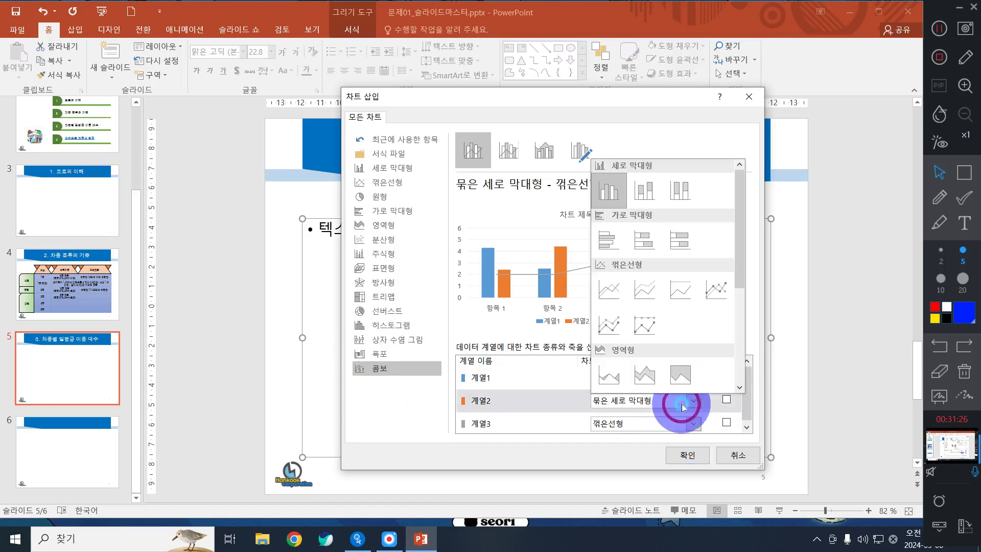
{"action": "left_click", "coordinate": [683, 402]}
{"action": "left_click", "coordinate": [687, 397]}
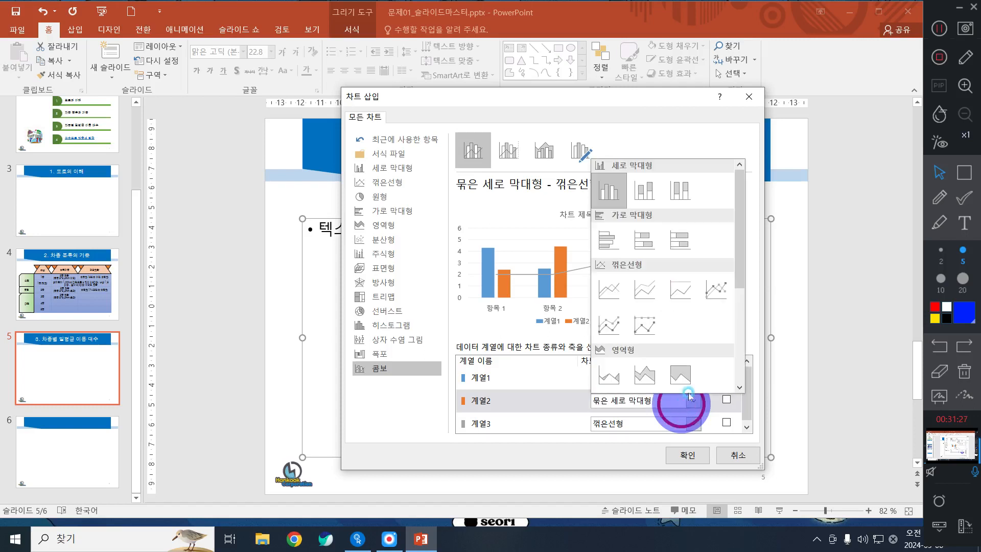
{"action": "left_click", "coordinate": [716, 289]}
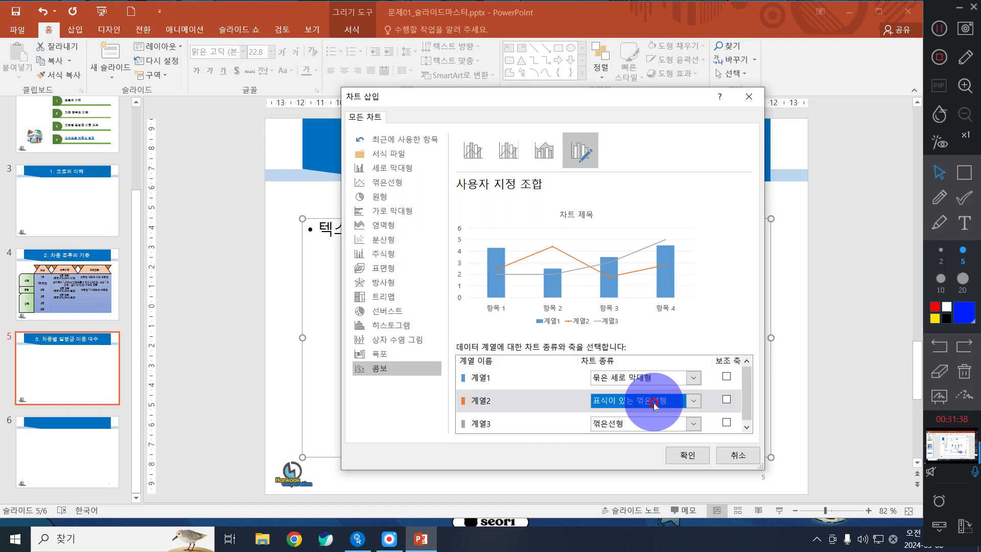
Plot 계열2 on the secondary axis (보조 축) and insert the custom combo chart on the slide.
{"action": "left_click", "coordinate": [726, 399]}
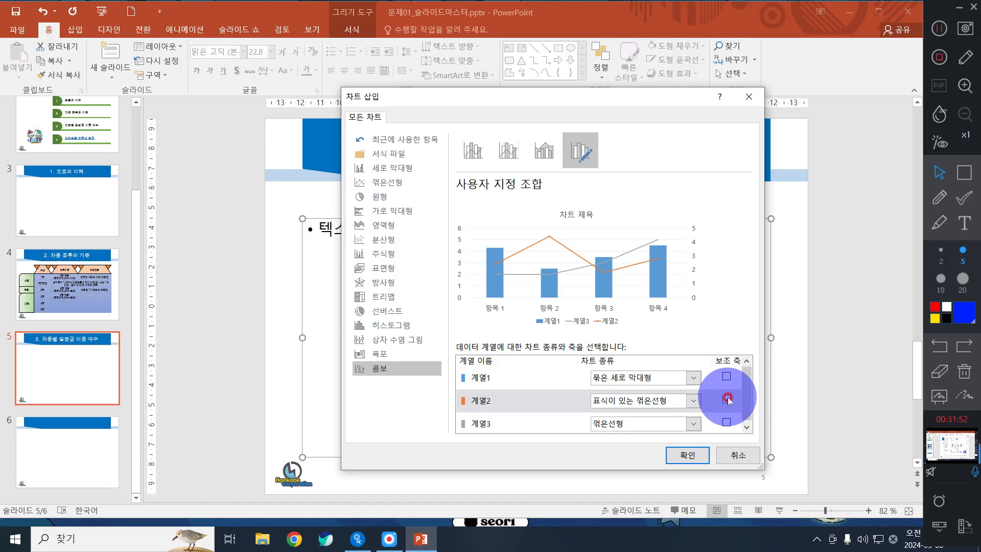
{"action": "left_click", "coordinate": [727, 398]}
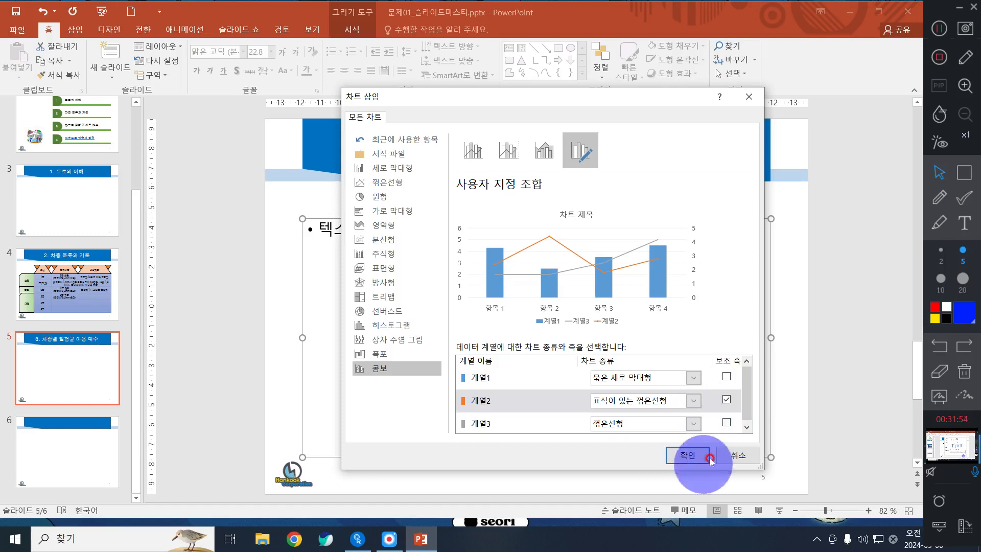
{"action": "left_click", "coordinate": [695, 455]}
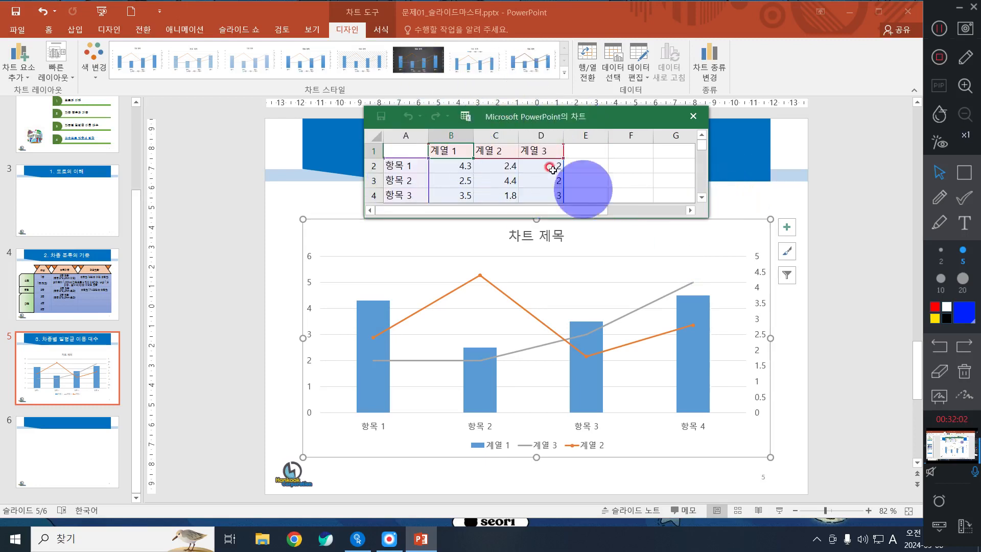
Open the new chart's data in the full Excel editor and resize its window to be wider and shorter.
{"action": "left_click", "coordinate": [469, 122]}
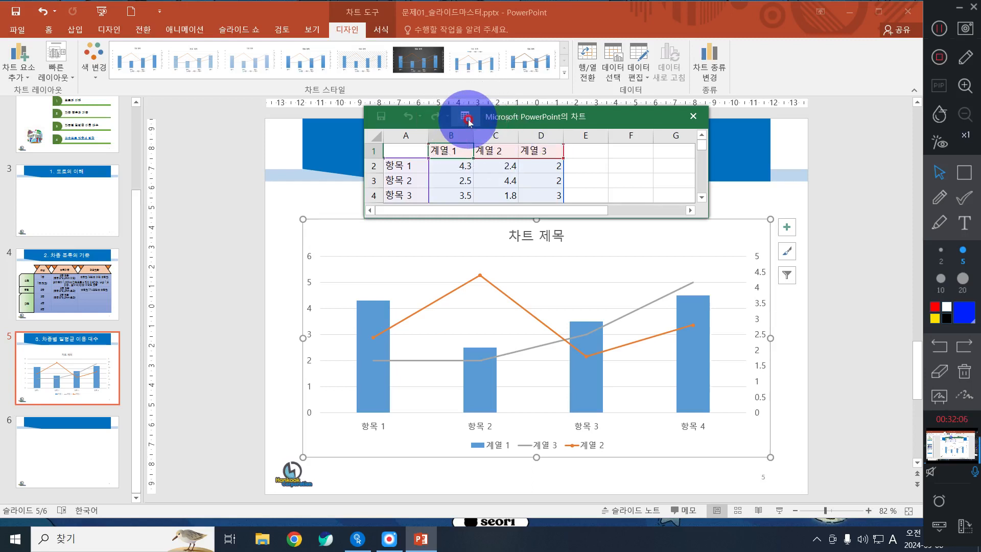
{"action": "left_click", "coordinate": [469, 122]}
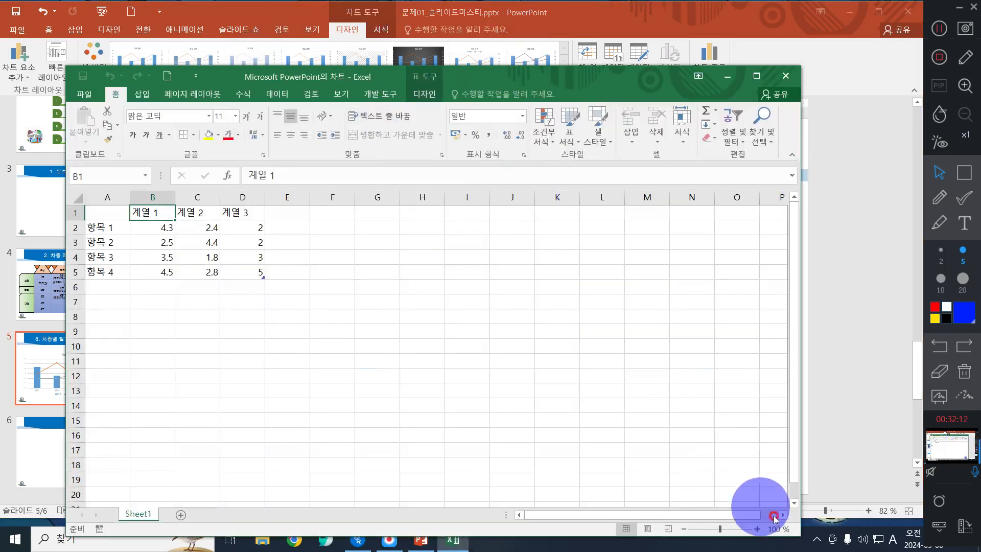
{"action": "left_click_drag", "start_coordinate": [799, 534], "coordinate": [832, 474]}
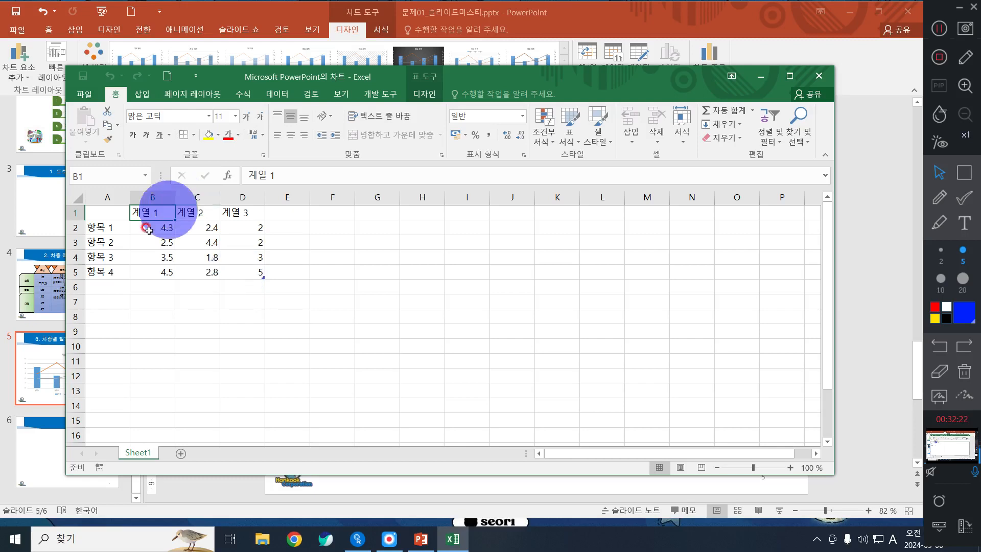
{"action": "scroll", "coordinate": [225, 290], "scroll_direction": "up", "scroll_amount": 3}
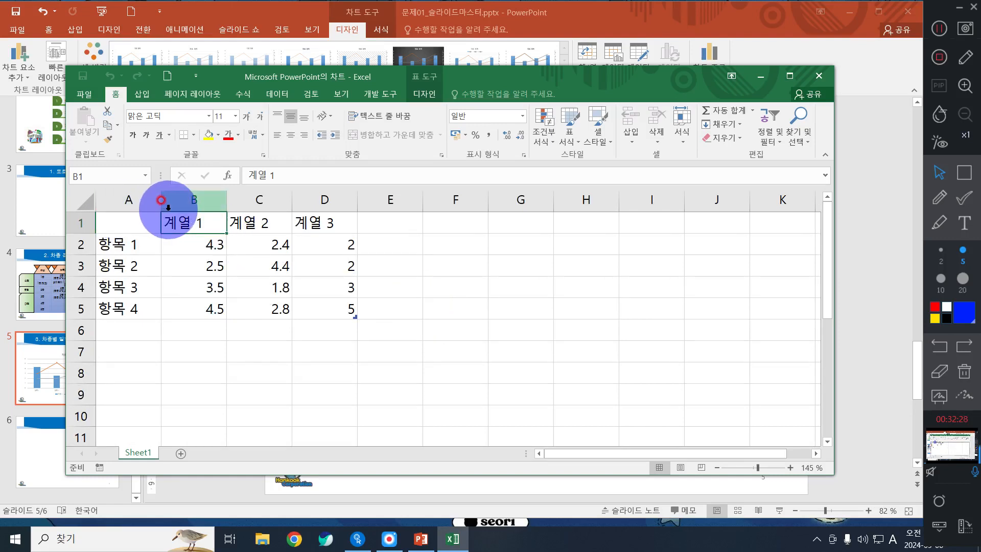
{"action": "left_click", "coordinate": [193, 246]}
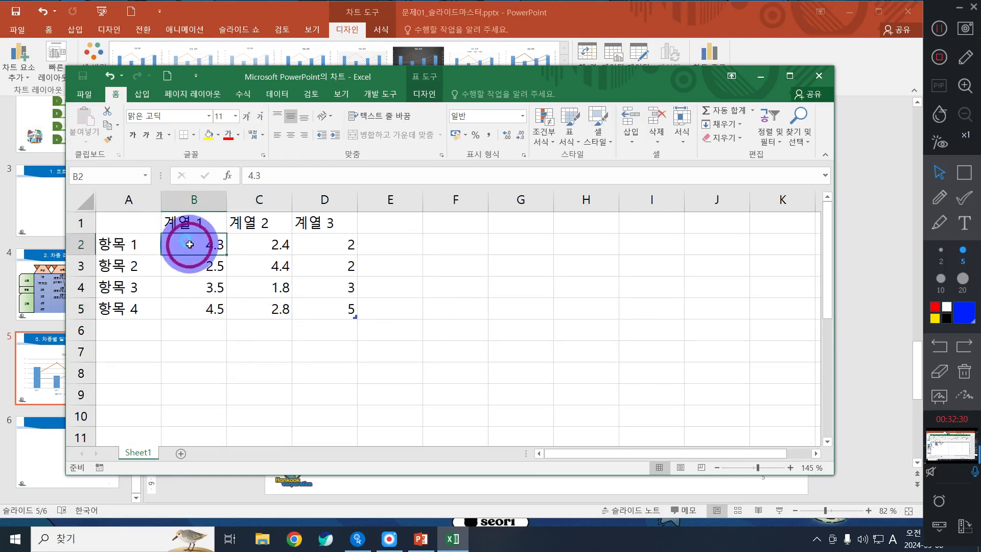
{"action": "left_click", "coordinate": [201, 205]}
{"action": "left_click", "coordinate": [249, 263]}
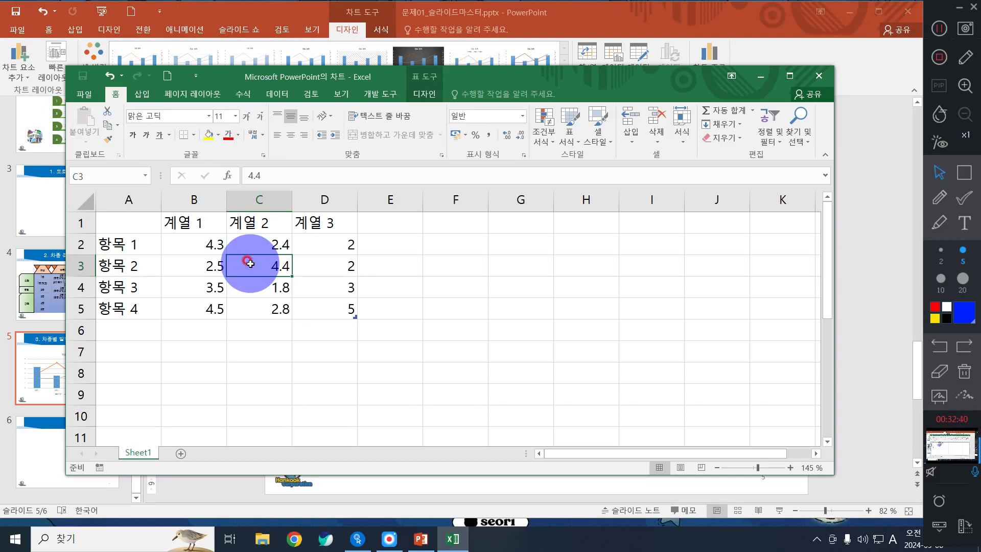
Name the first two data series 소형차 in B1 and 대형차 in C1.
{"action": "left_click", "coordinate": [197, 221]}
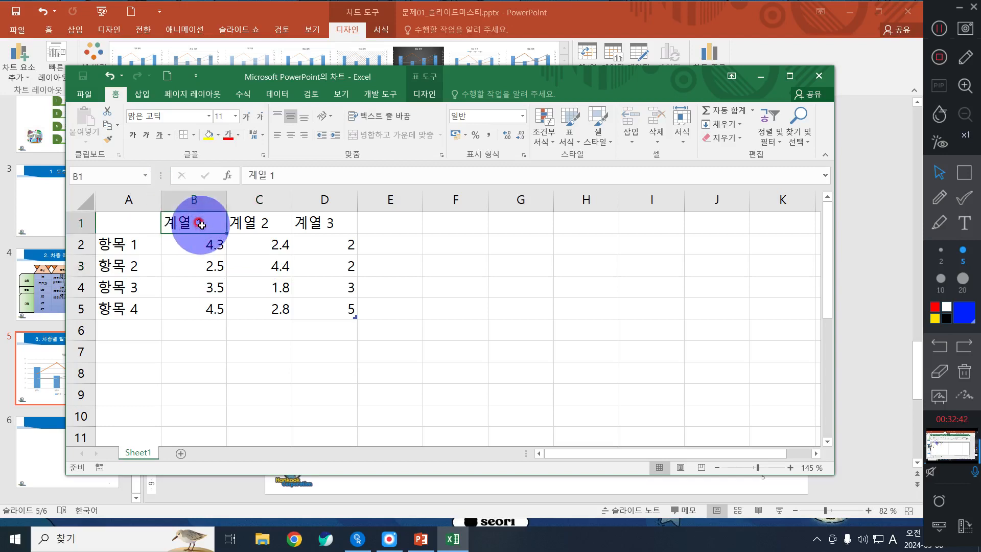
{"action": "type", "text": "th"}
{"action": "key", "text": "BackSpace"}
{"action": "key", "text": "BackSpace"}
{"action": "key", "text": "Hangul"}
{"action": "type", "text": "소형차"}
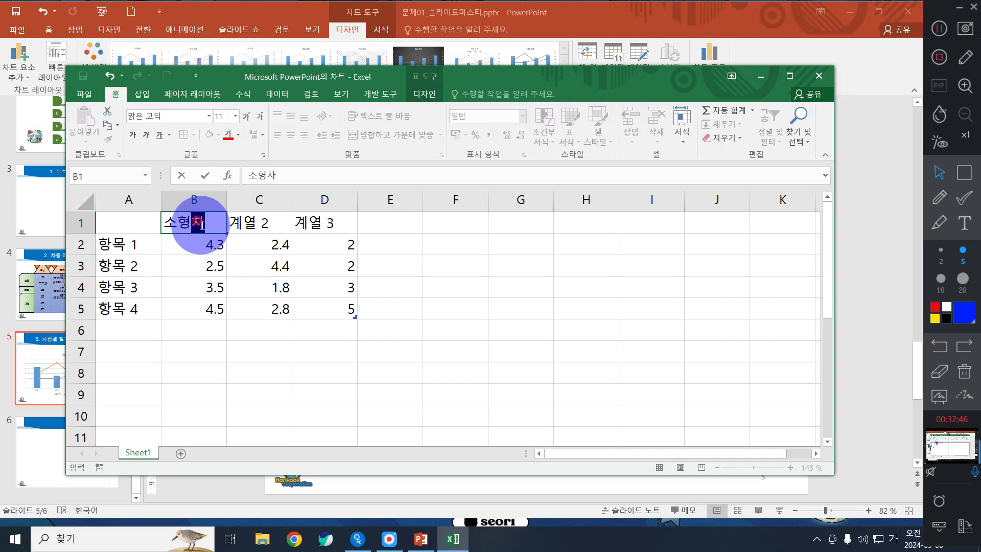
{"action": "key", "text": "Tab"}
{"action": "type", "text": "ㄷㅐ형차"}
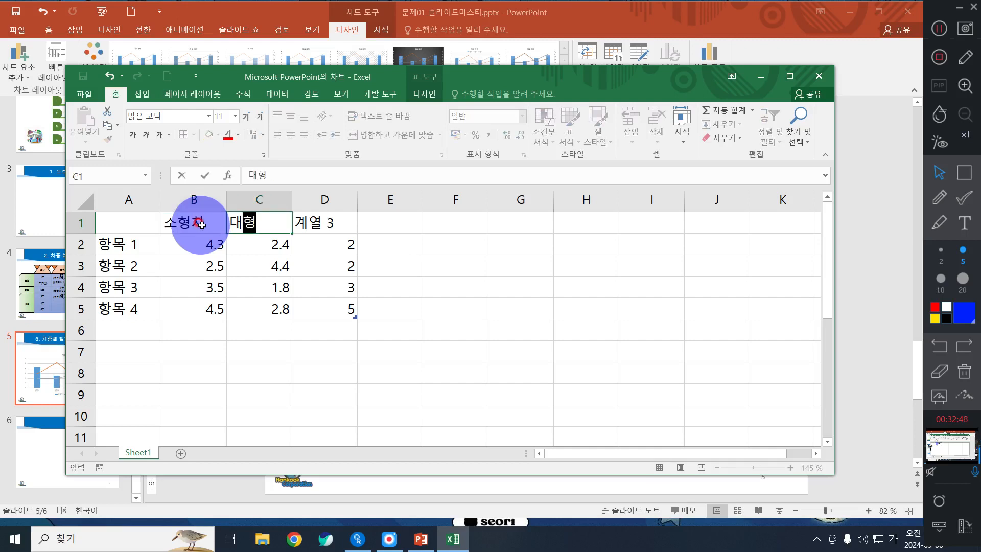
{"action": "key", "text": "Return"}
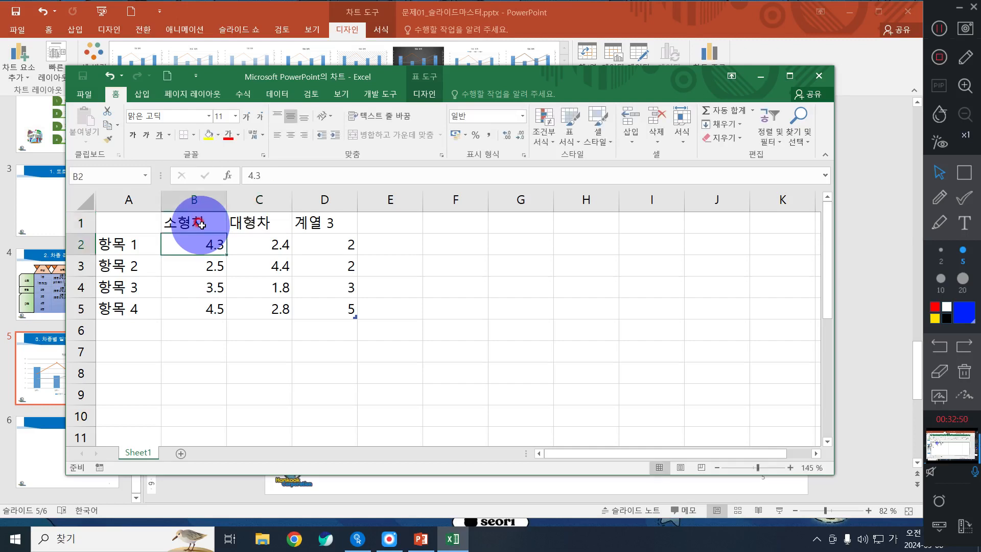
Enter 2016년 in A2 and fill the year labels down to 2020년 in A6.
{"action": "key", "text": "Left"}
{"action": "type", "text": "20"}
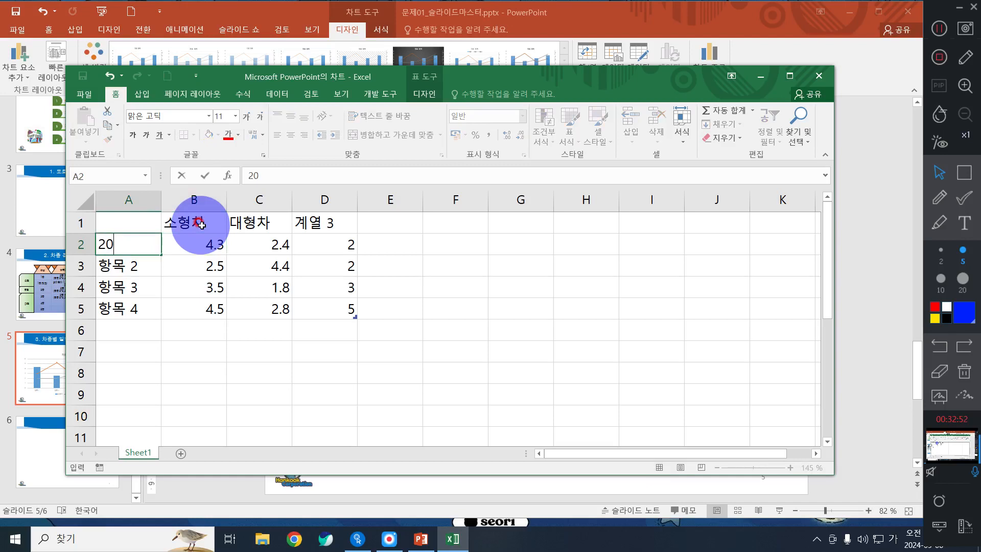
{"action": "type", "text": "16년"}
{"action": "key", "text": "Return"}
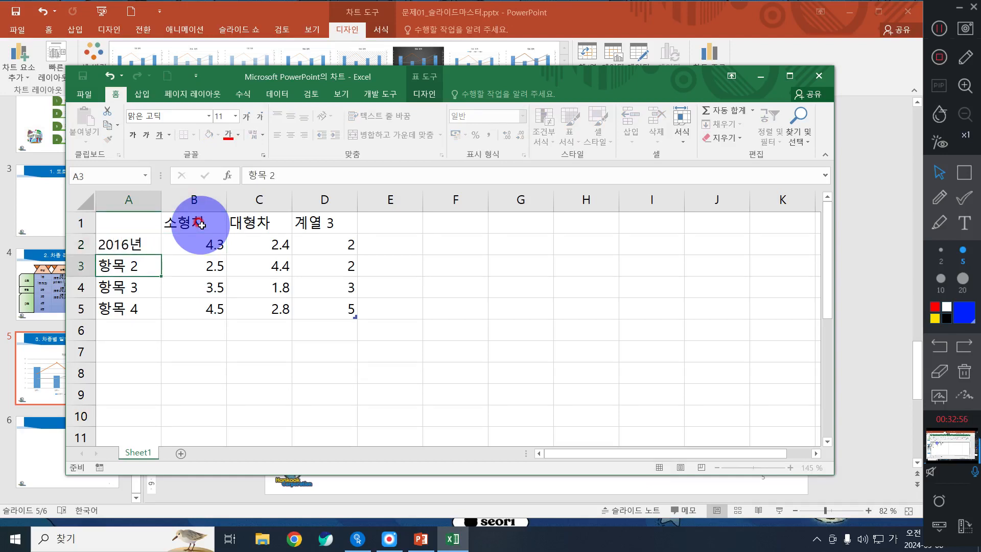
{"action": "left_click", "coordinate": [144, 244]}
{"action": "left_click_drag", "start_coordinate": [158, 256], "coordinate": [156, 344]}
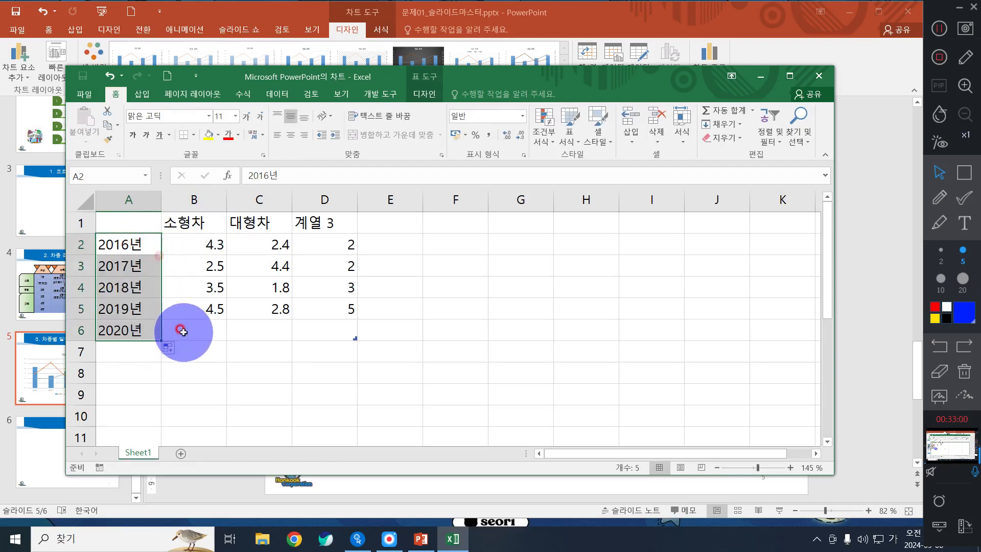
Select the value range B2:C6 and enter the 소형차 values 3260, 3050 and 2850 in B2:B4.
{"action": "left_click_drag", "start_coordinate": [194, 264], "coordinate": [263, 332]}
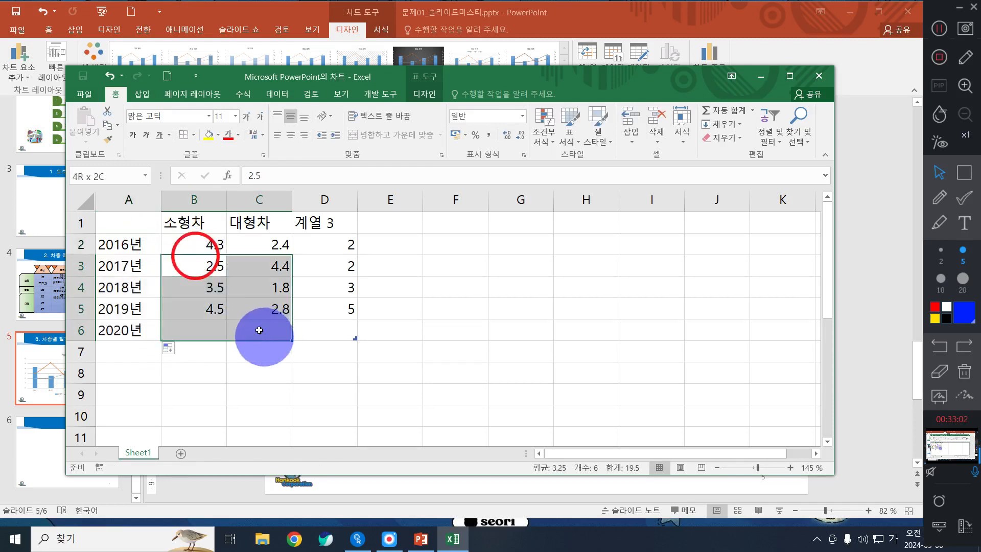
{"action": "left_click_drag", "start_coordinate": [193, 247], "coordinate": [255, 327]}
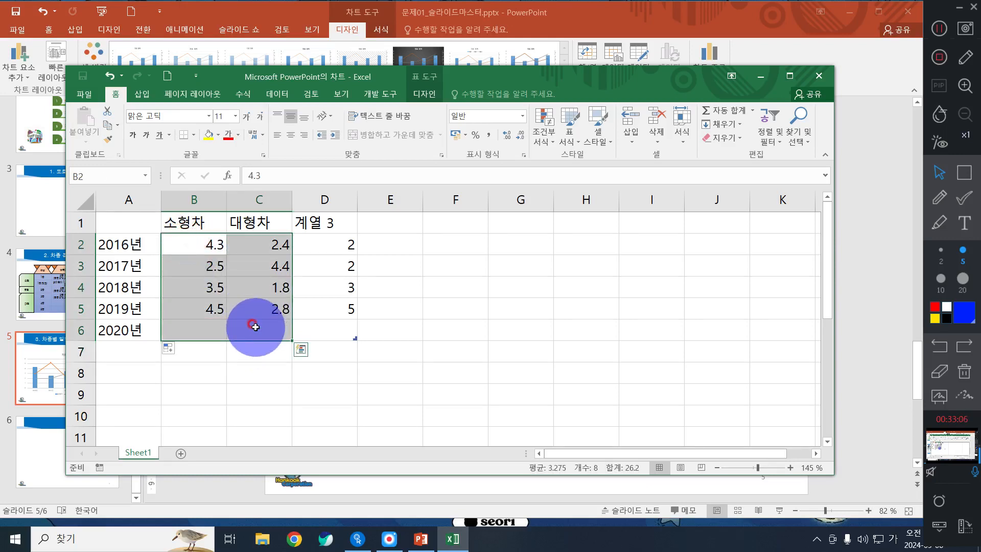
{"action": "type", "text": "3260"}
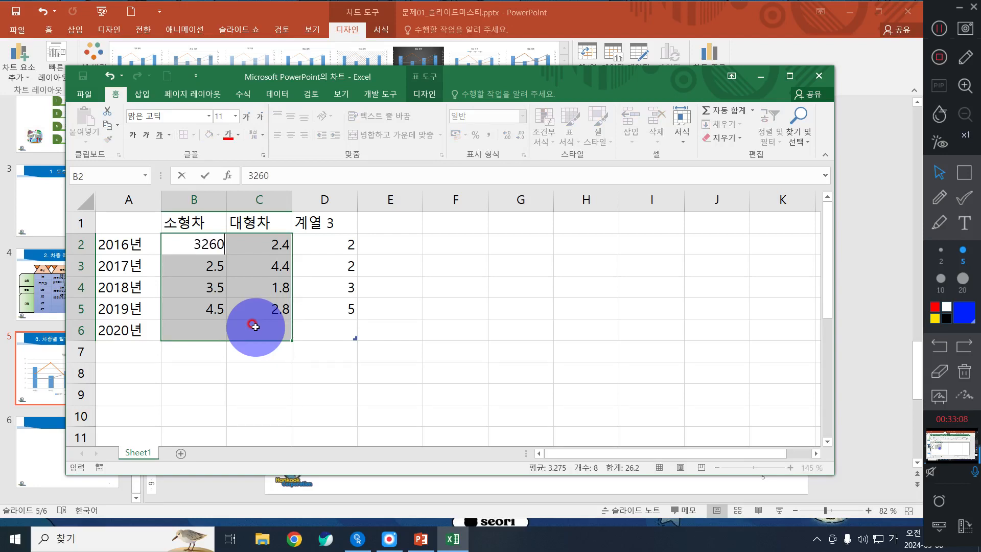
{"action": "key", "text": "Return"}
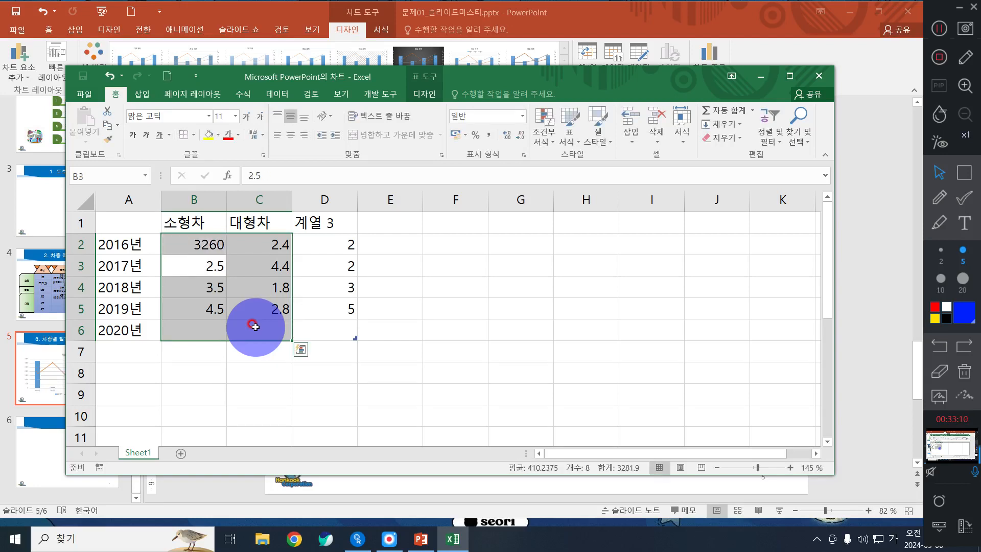
{"action": "type", "text": "30"}
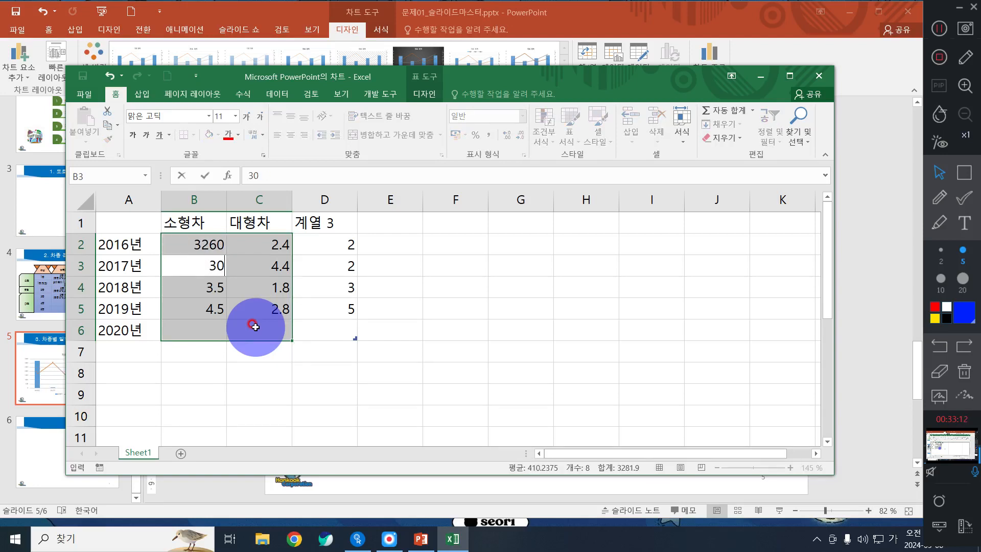
{"action": "type", "text": "50"}
{"action": "key", "text": "Return"}
{"action": "key", "text": "BackSpace"}
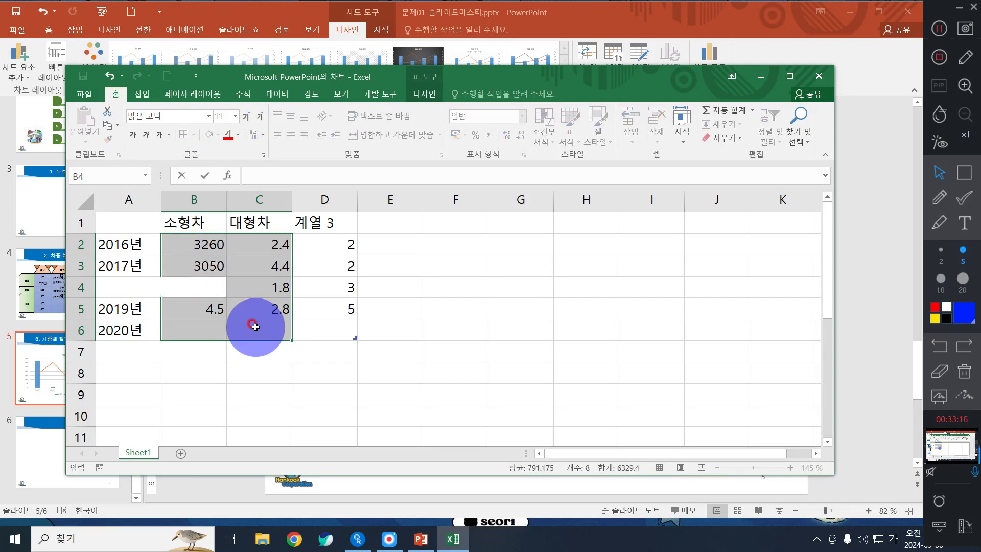
{"action": "type", "text": "2850"}
{"action": "key", "text": "Return"}
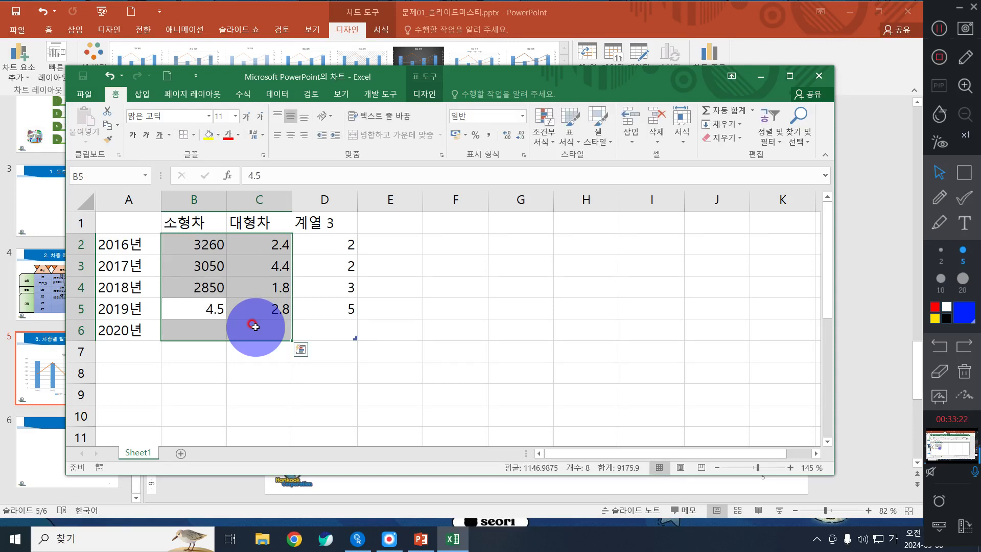
Enter the remaining 소형차 values, 2860 in B5 and 2720 in B6.
{"action": "type", "text": "2860"}
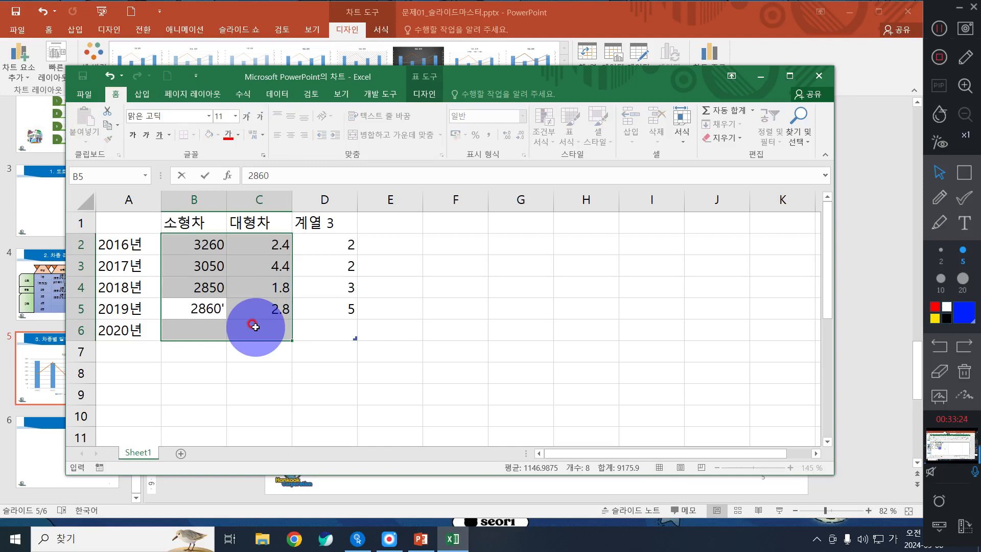
{"action": "type", "text": "'"}
{"action": "key", "text": "Return"}
{"action": "key", "text": "shift+Return"}
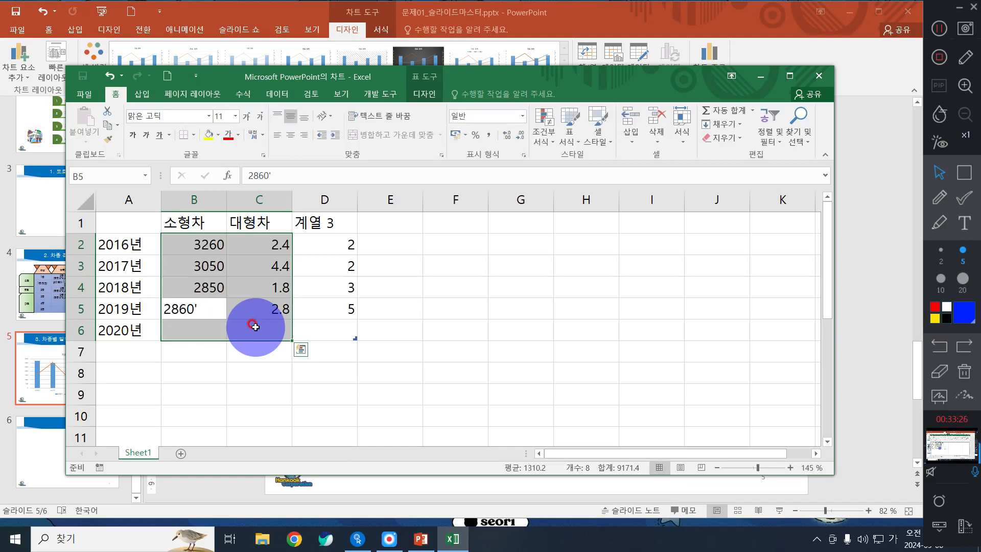
{"action": "type", "text": "2860"}
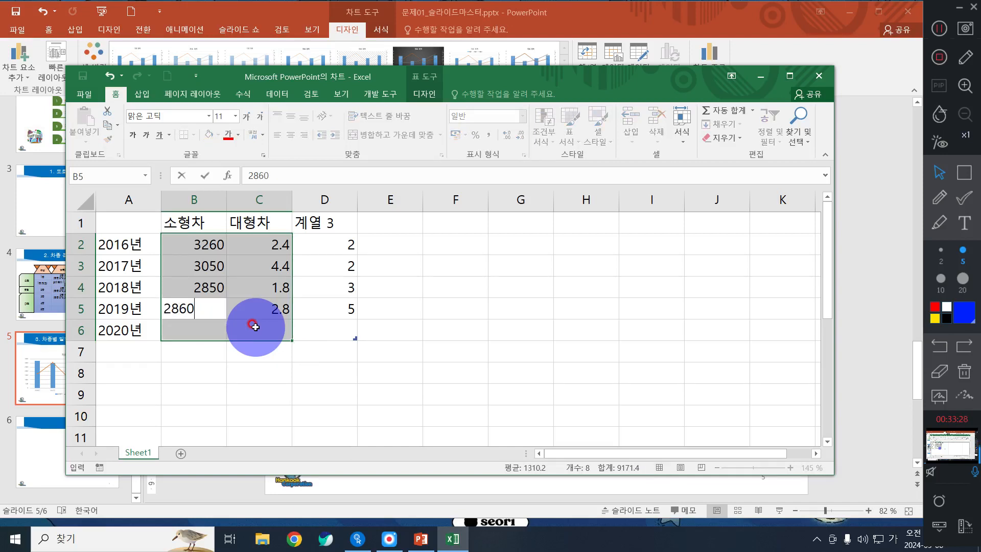
{"action": "key", "text": "Return"}
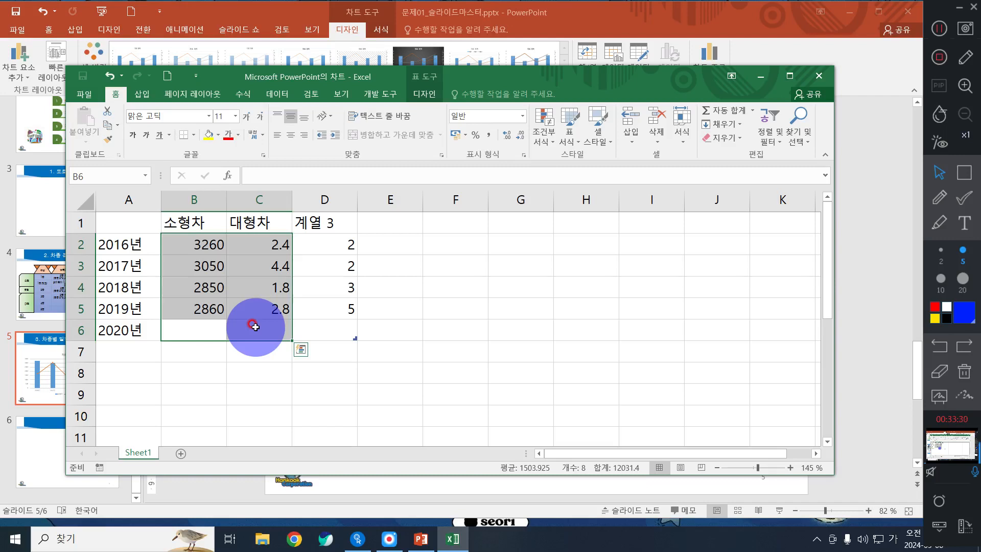
{"action": "type", "text": "2720"}
{"action": "key", "text": "Return"}
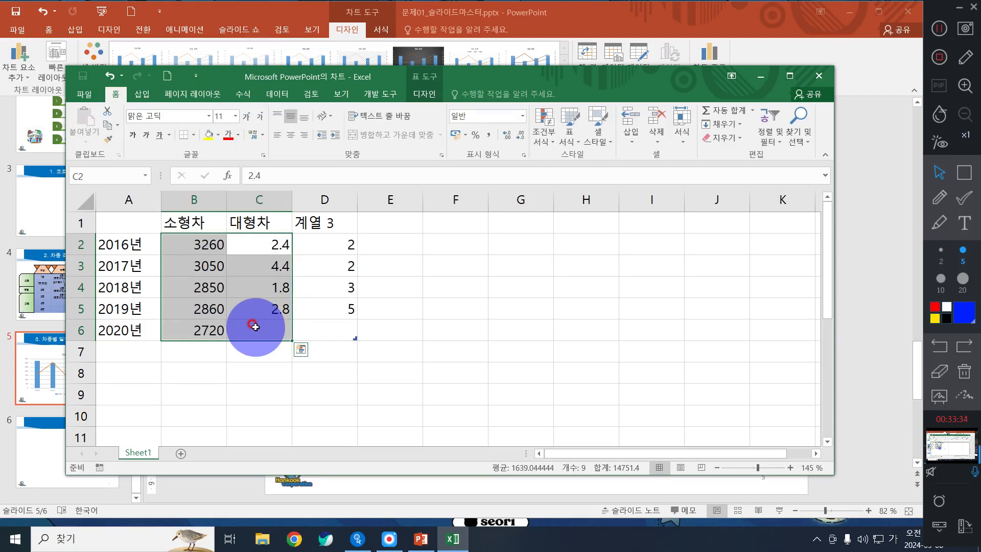
Enter the 대형차 values 340, 310, 290, 280 and 250 in C2:C6.
{"action": "type", "text": "349"}
{"action": "key", "text": "BackSpace"}
{"action": "type", "text": "0"}
{"action": "key", "text": "Return"}
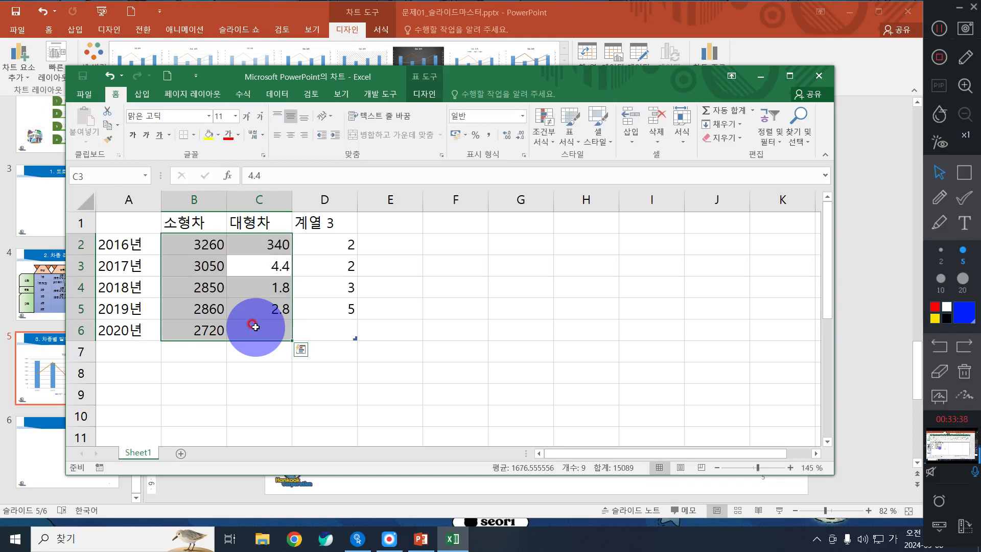
{"action": "type", "text": "310"}
{"action": "key", "text": "Return"}
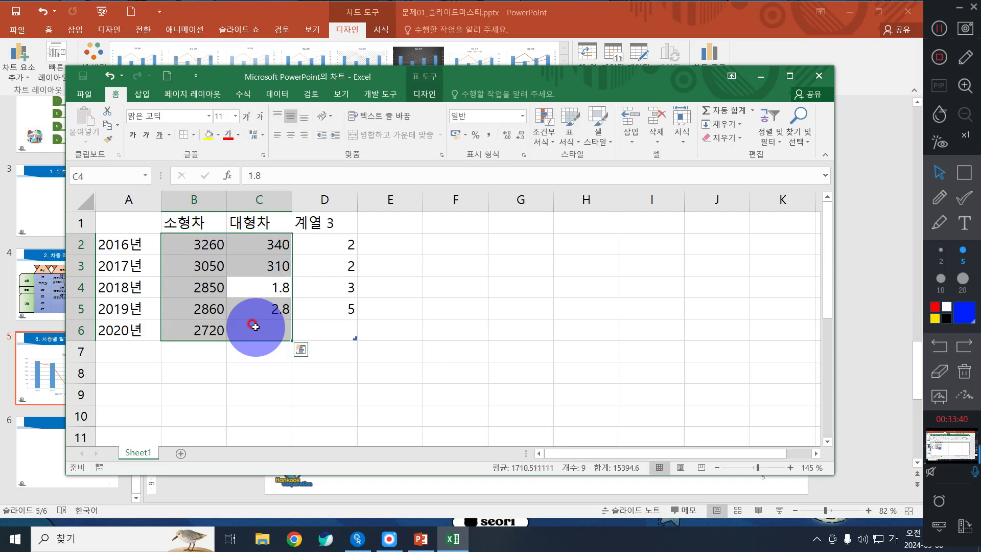
{"action": "type", "text": "290"}
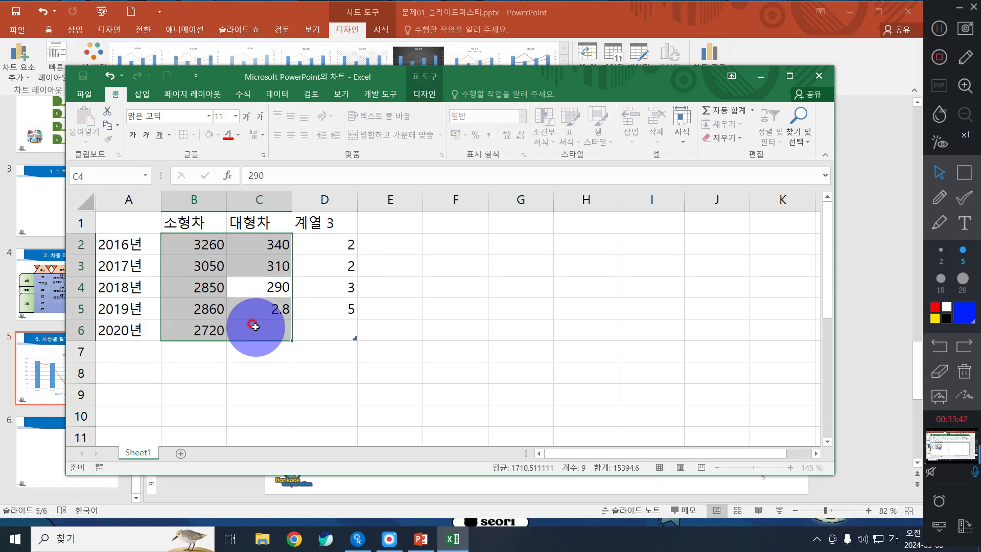
{"action": "key", "text": "Return"}
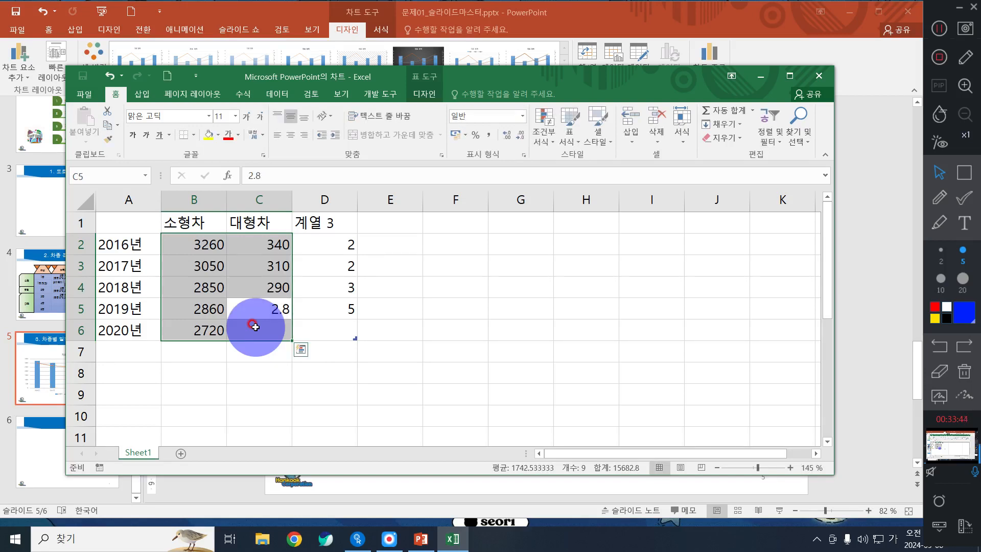
{"action": "type", "text": "280"}
{"action": "key", "text": "Return"}
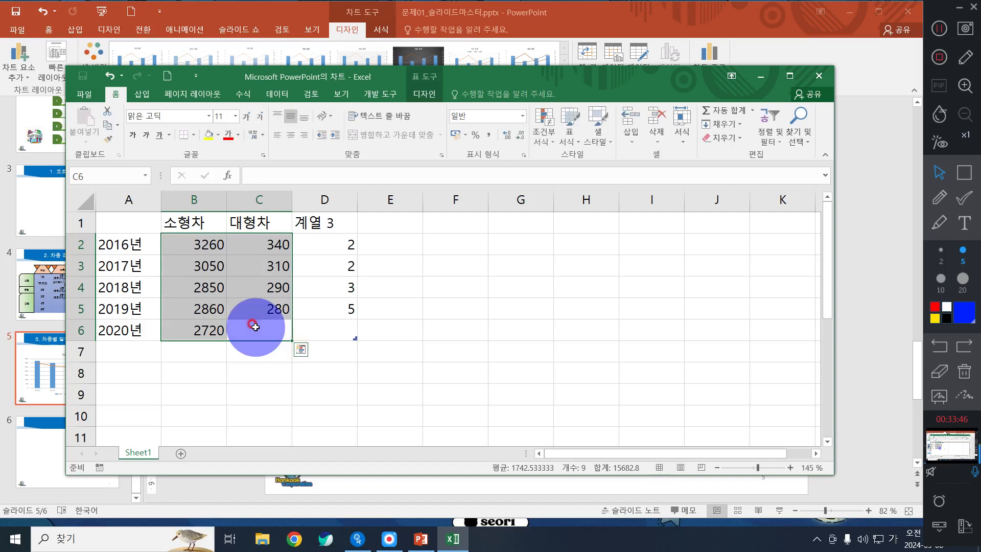
{"action": "type", "text": "250"}
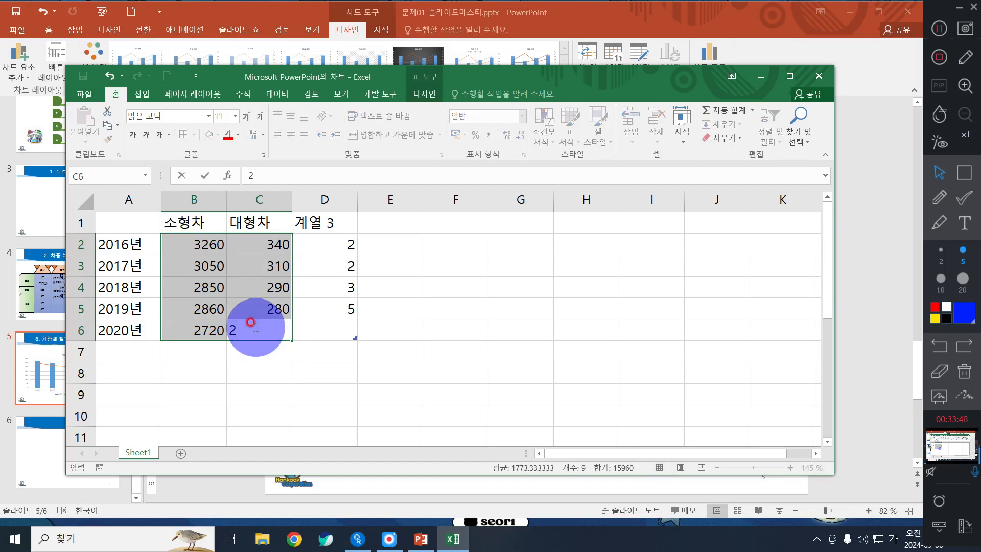
{"action": "key", "text": "Return"}
{"action": "type", "text": "'"}
{"action": "type", "text": "3260"}
{"action": "key", "text": "Return"}
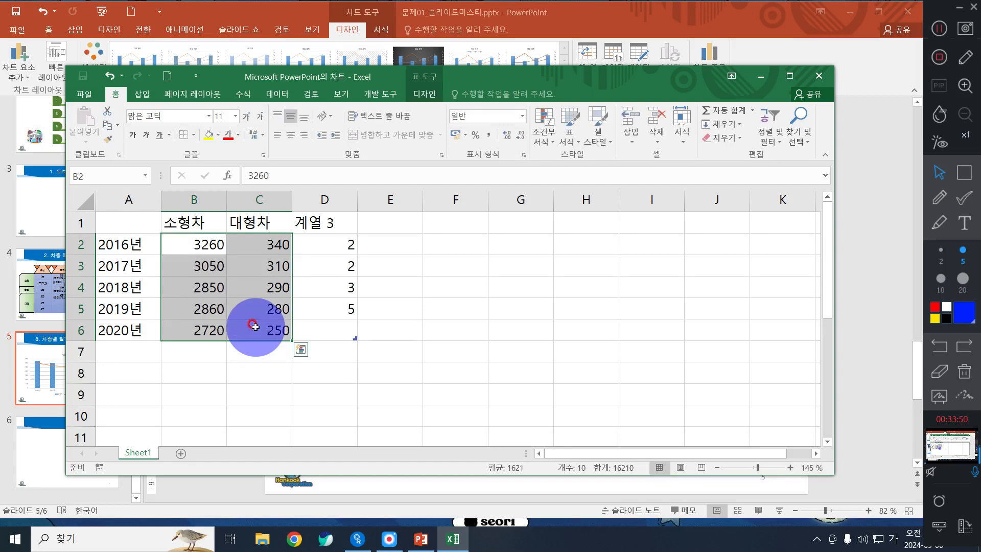
Delete the unused 계열 3 column D from the chart data sheet.
{"action": "left_click", "coordinate": [304, 354]}
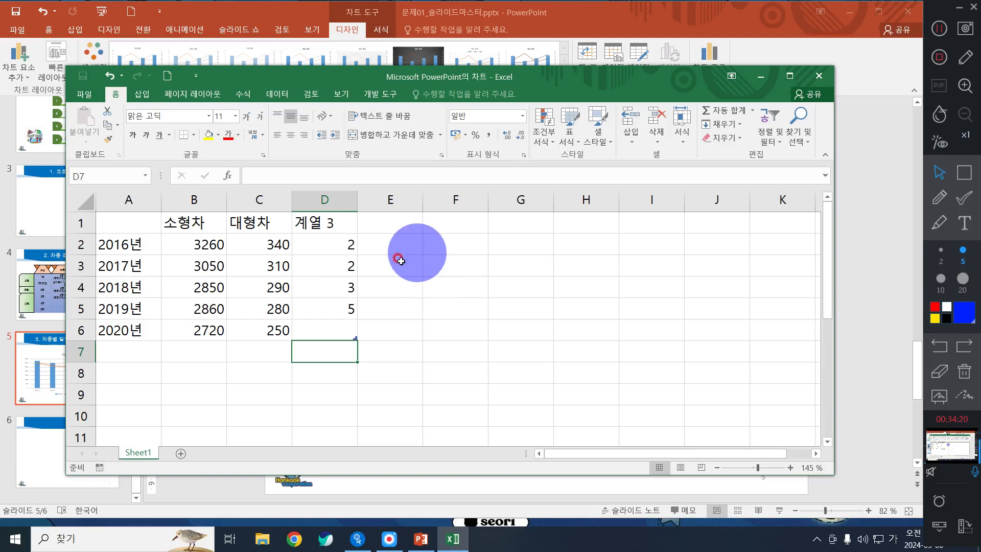
{"action": "left_click", "coordinate": [428, 309]}
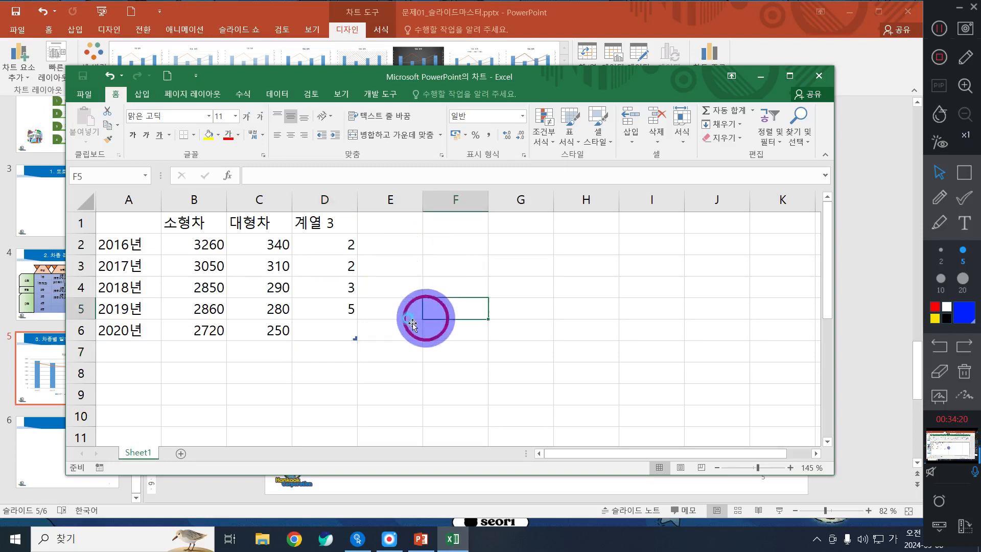
{"action": "left_click", "coordinate": [323, 199]}
{"action": "right_click", "coordinate": [323, 199]}
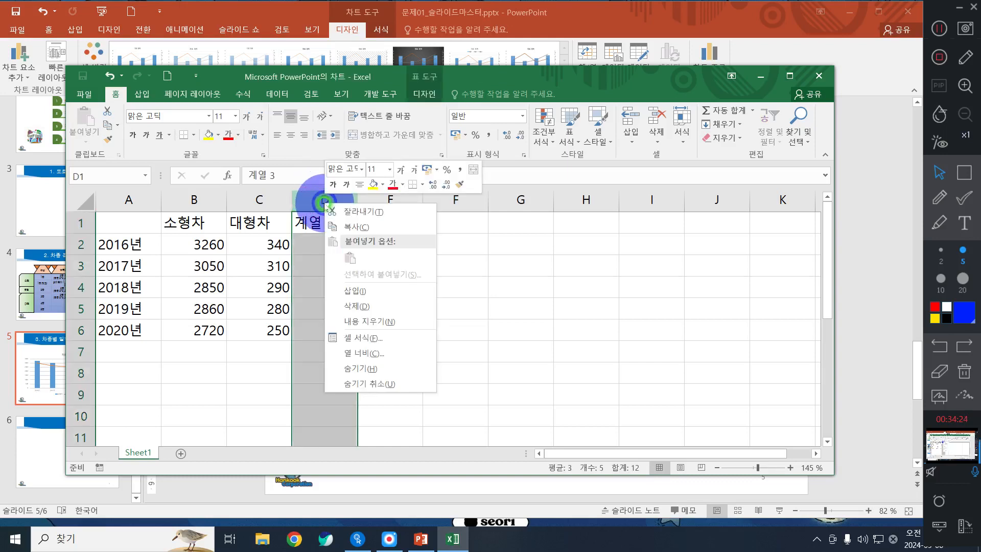
{"action": "left_click", "coordinate": [400, 305]}
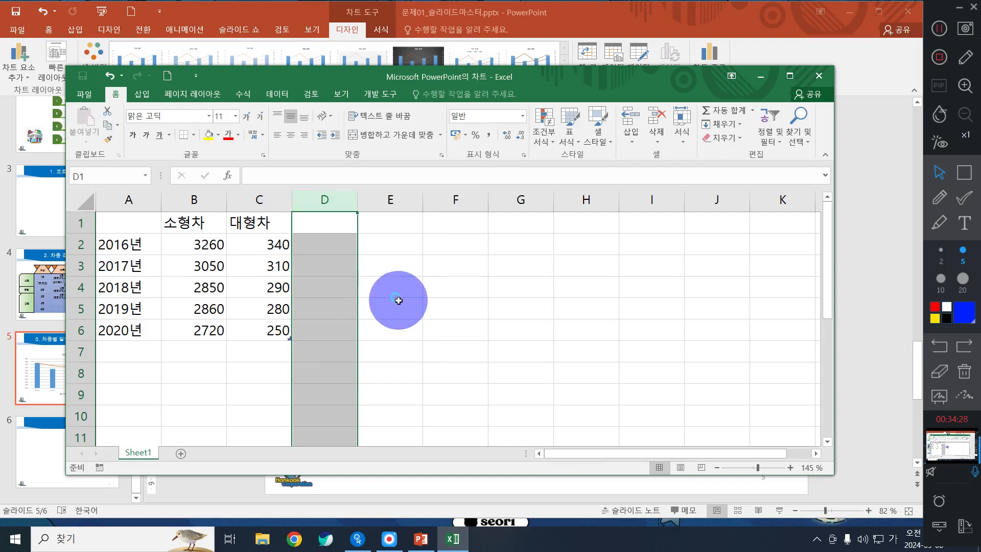
{"action": "left_click", "coordinate": [397, 302]}
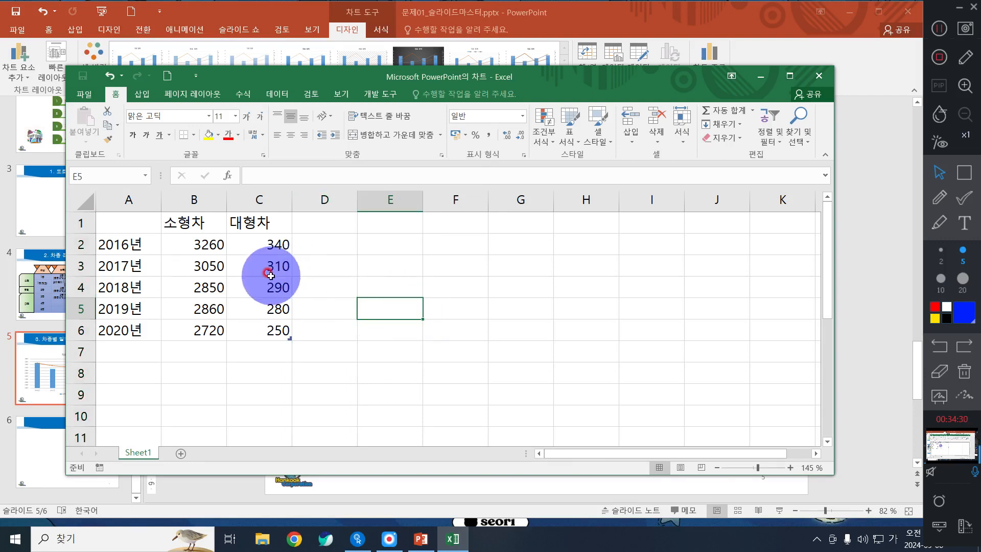
{"action": "left_click_drag", "start_coordinate": [196, 245], "coordinate": [281, 324]}
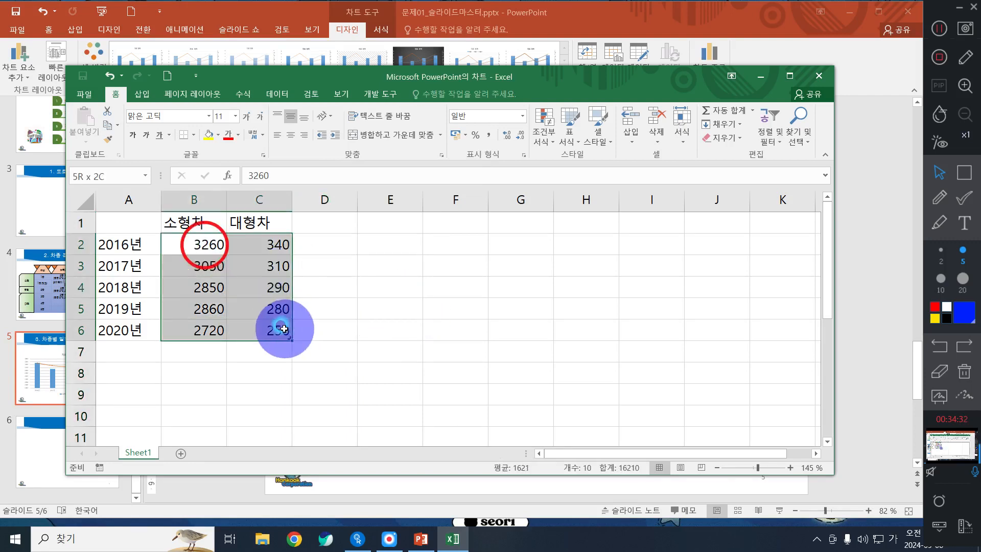
{"action": "left_click", "coordinate": [412, 308]}
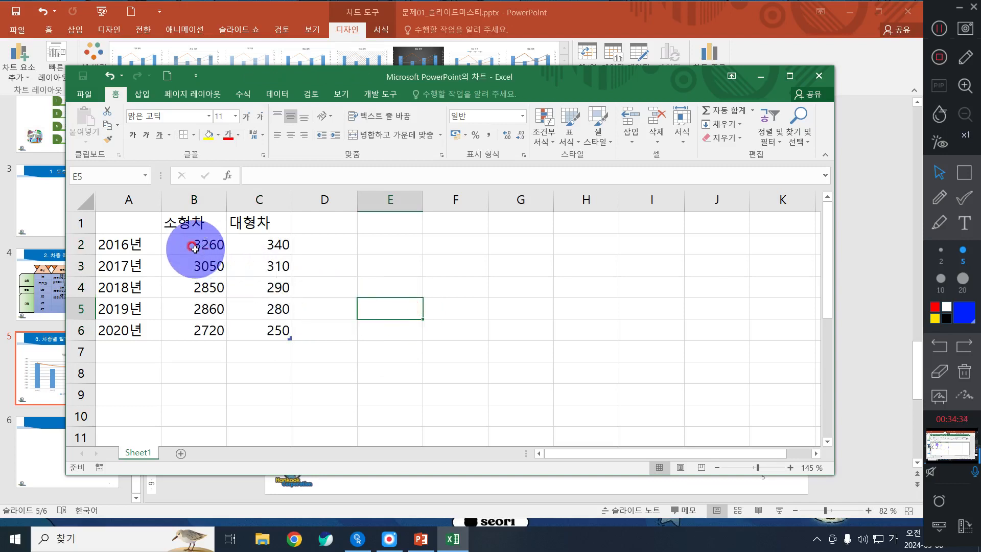
{"action": "left_click_drag", "start_coordinate": [196, 245], "coordinate": [278, 331]}
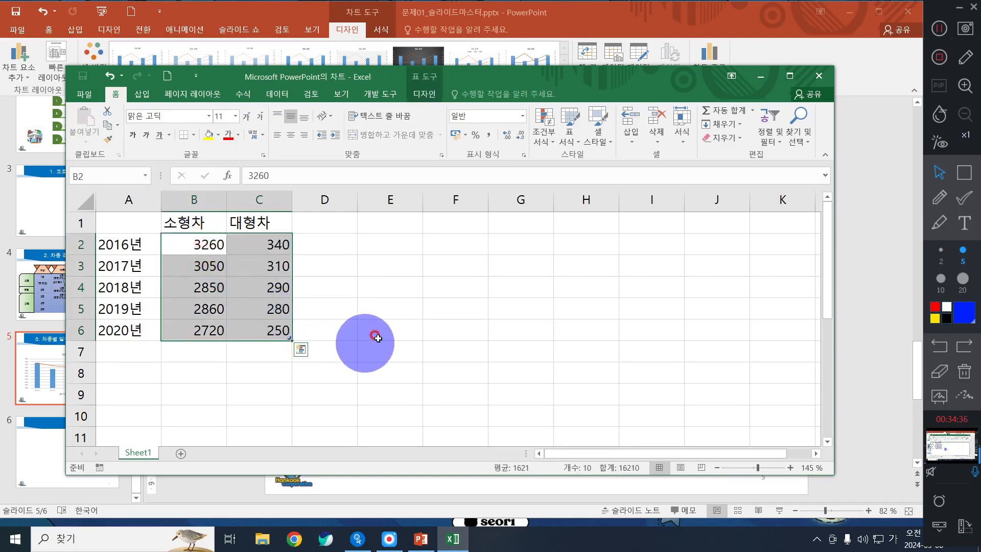
{"action": "left_click", "coordinate": [400, 332]}
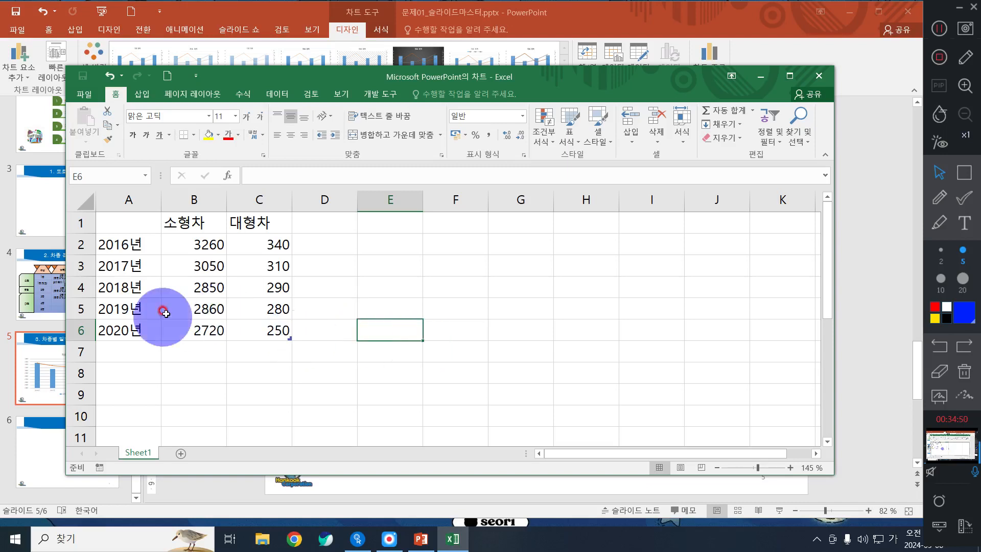
Try limiting the chart data range to A1:B6 and shrink the data window to uncover the chart.
{"action": "left_click_drag", "start_coordinate": [289, 338], "coordinate": [267, 335]}
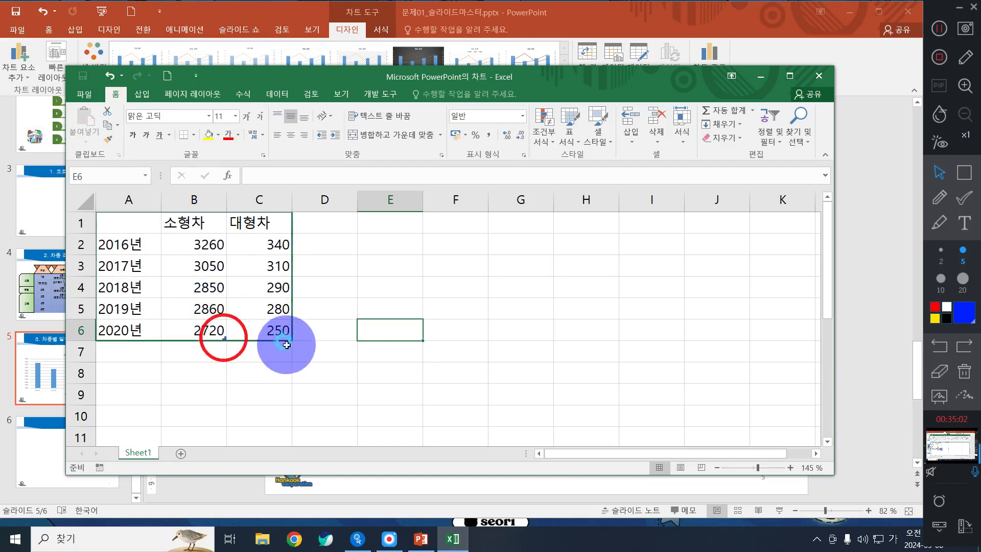
{"action": "left_click", "coordinate": [372, 298]}
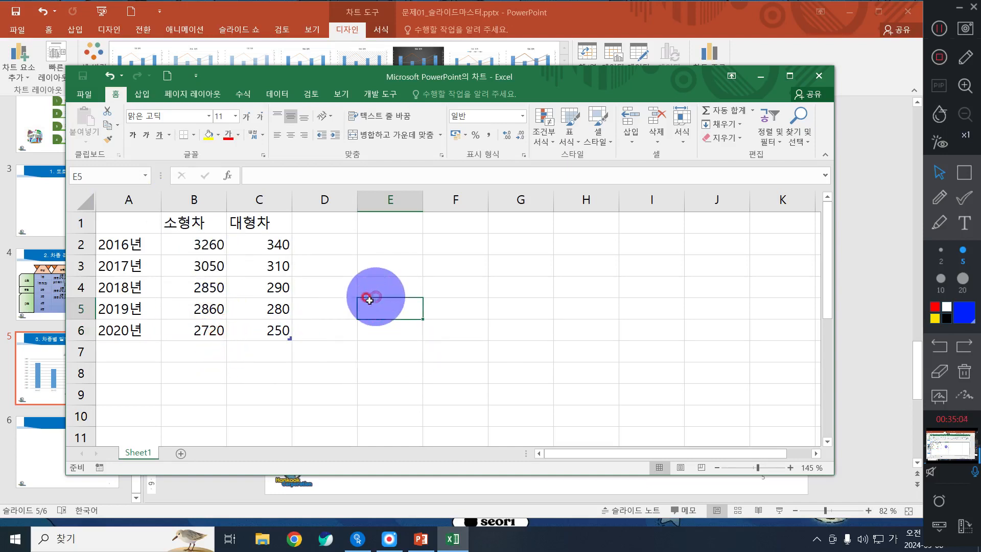
{"action": "left_click_drag", "start_coordinate": [290, 339], "coordinate": [224, 338]}
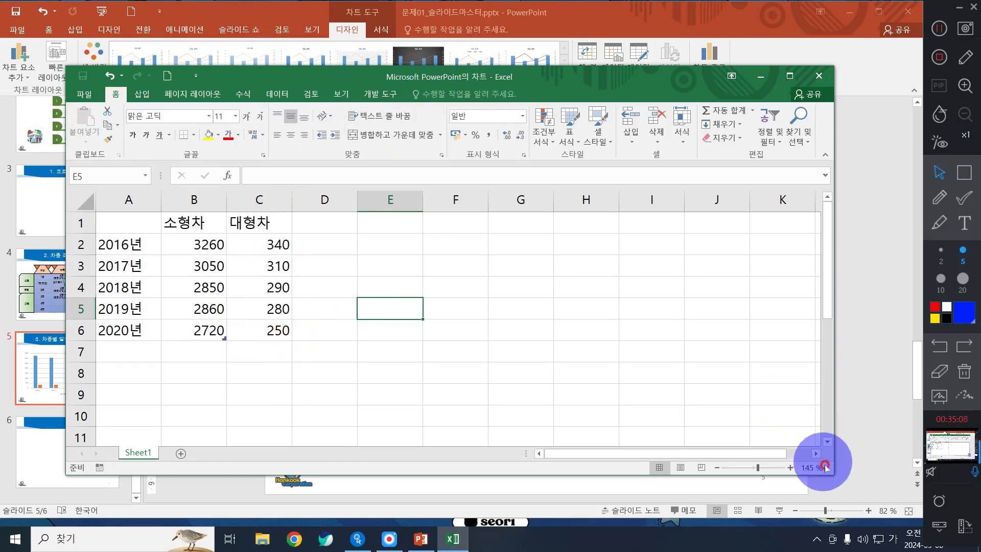
{"action": "left_click_drag", "start_coordinate": [831, 471], "coordinate": [431, 366]}
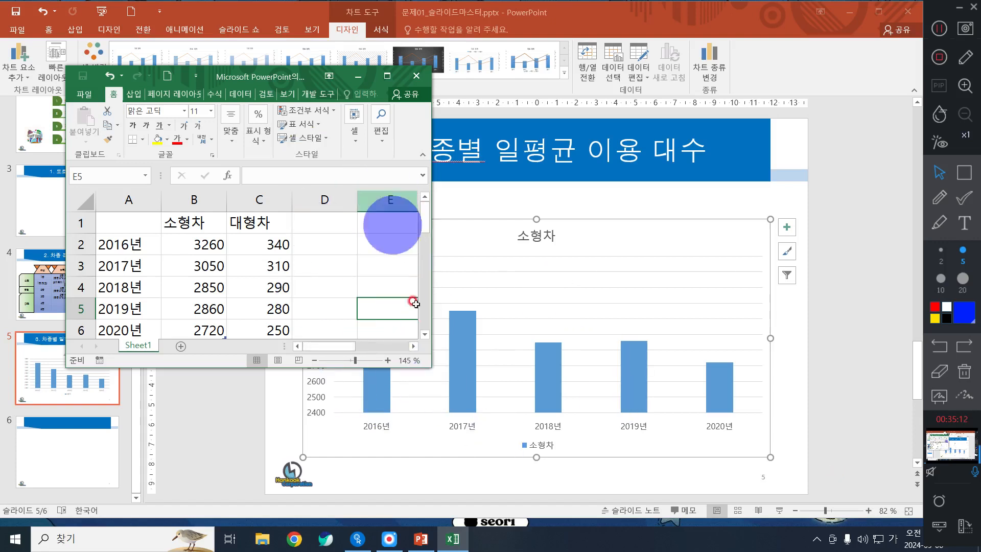
Enlarge the data window and extend the chart data range back through C6 to include 대형차.
{"action": "left_click_drag", "start_coordinate": [429, 363], "coordinate": [685, 439]}
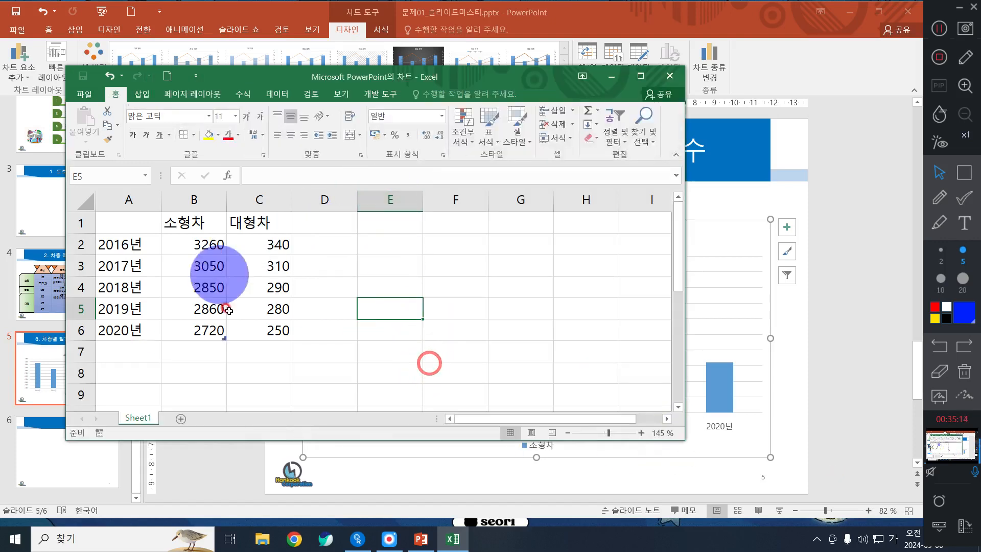
{"action": "left_click_drag", "start_coordinate": [222, 337], "coordinate": [291, 339]}
{"action": "left_click", "coordinate": [373, 335]}
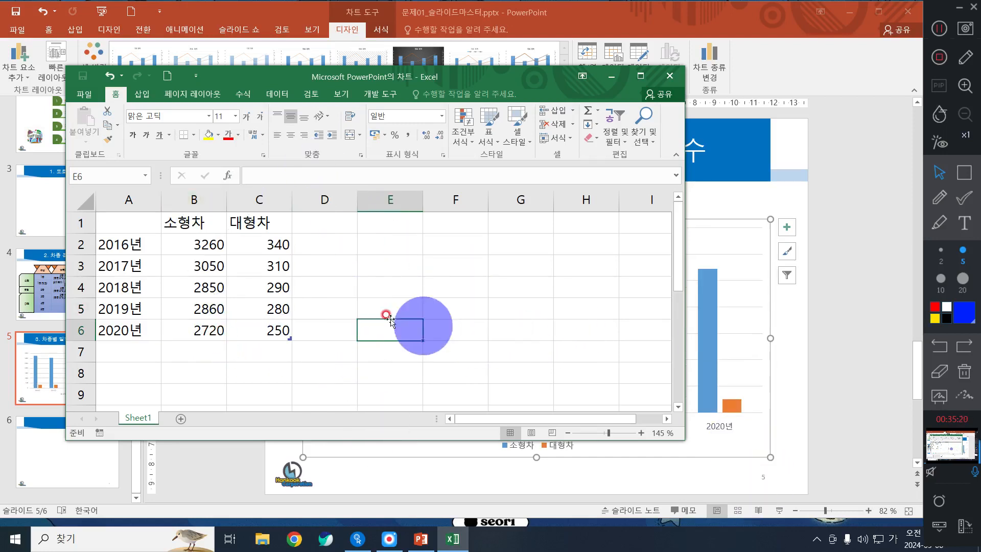
Apply the comma style to the values in B2:C6 and close the chart data window.
{"action": "left_click", "coordinate": [368, 309]}
{"action": "left_click_drag", "start_coordinate": [410, 77], "coordinate": [502, 78]}
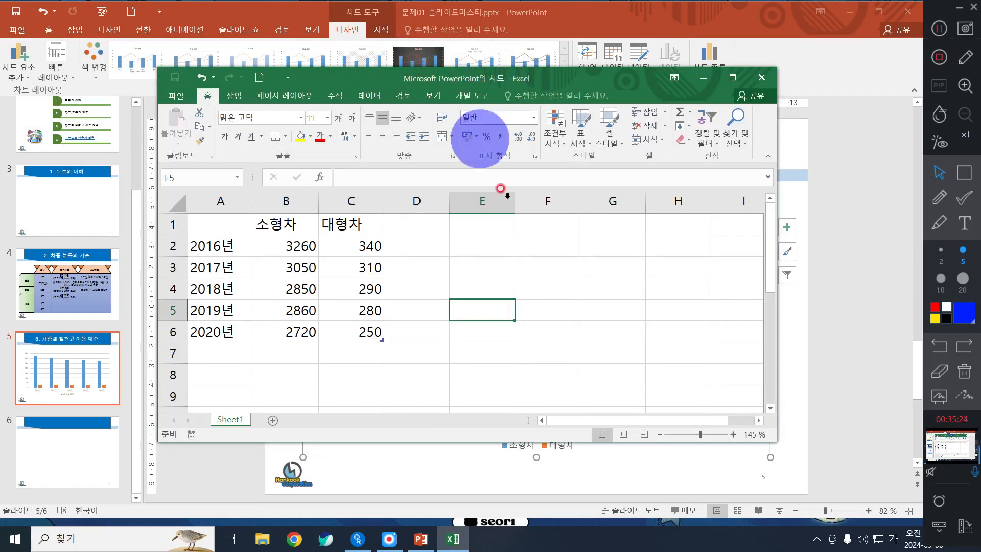
{"action": "left_click", "coordinate": [462, 311]}
{"action": "left_click_drag", "start_coordinate": [294, 247], "coordinate": [360, 329]}
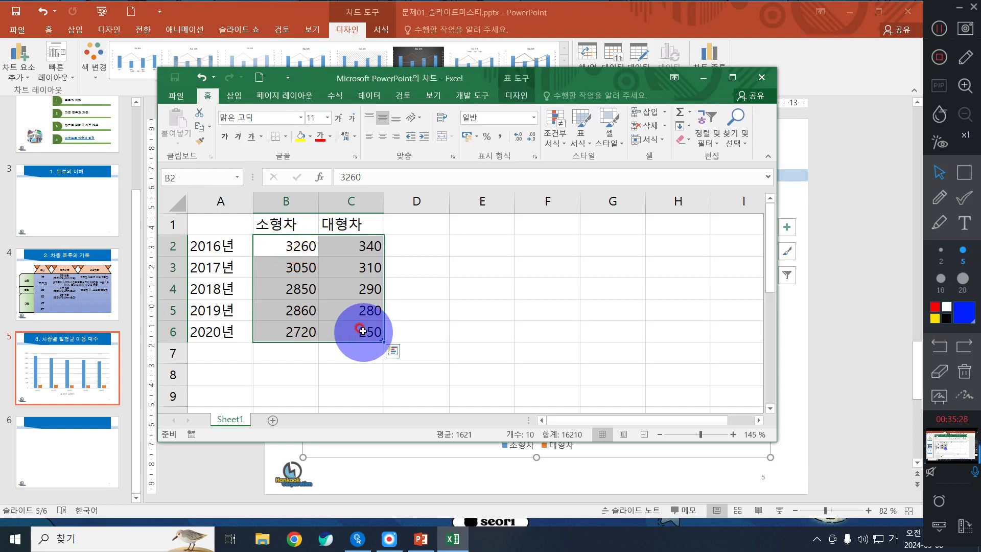
{"action": "left_click", "coordinate": [501, 138]}
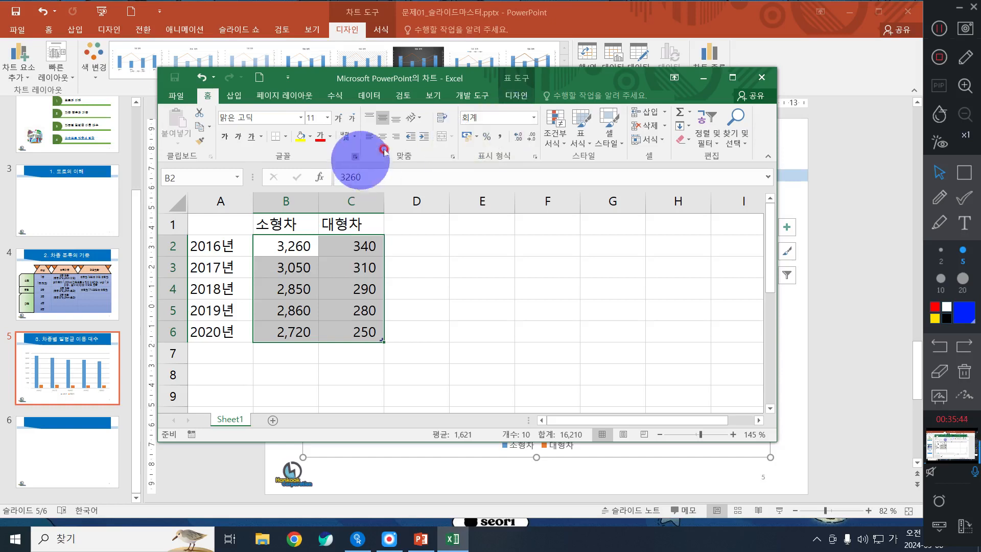
{"action": "left_click", "coordinate": [761, 77]}
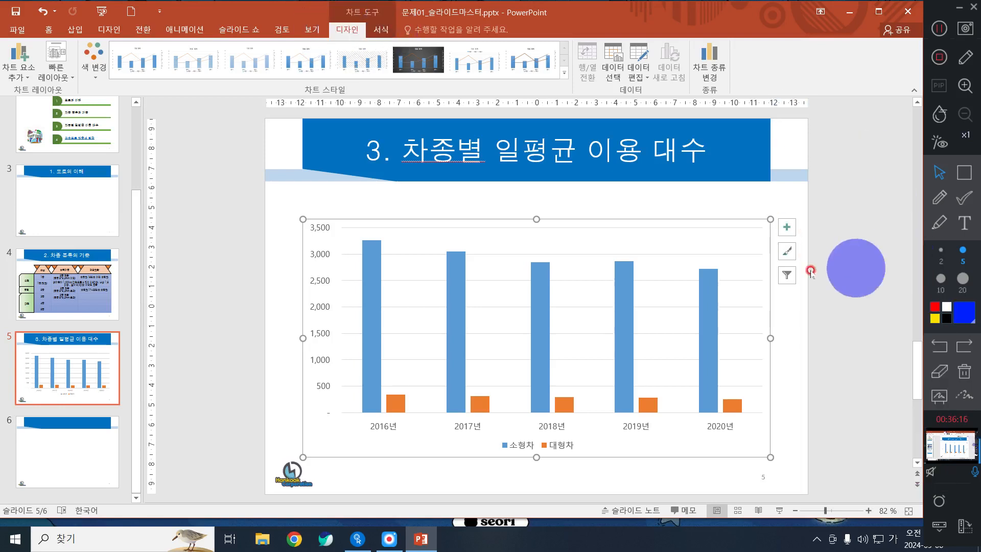
Apply quick layout 레이아웃 5 to the chart on slide 5.
{"action": "left_click", "coordinate": [58, 54]}
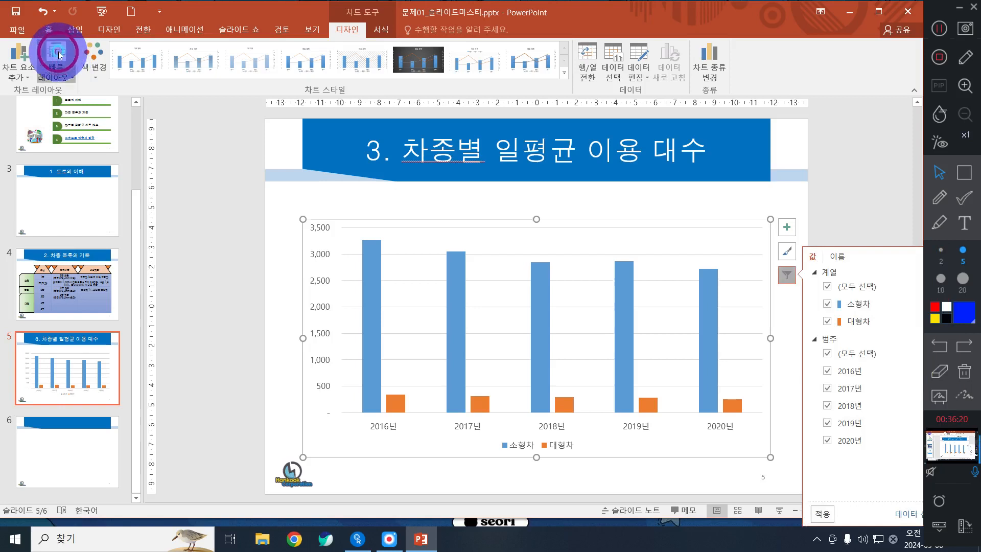
{"action": "left_click", "coordinate": [77, 58]}
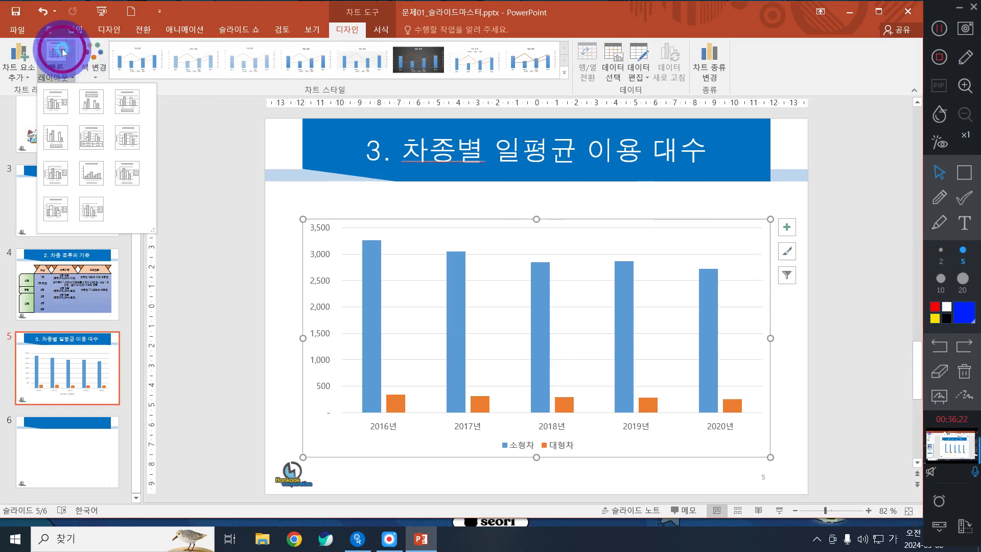
{"action": "left_click", "coordinate": [83, 142]}
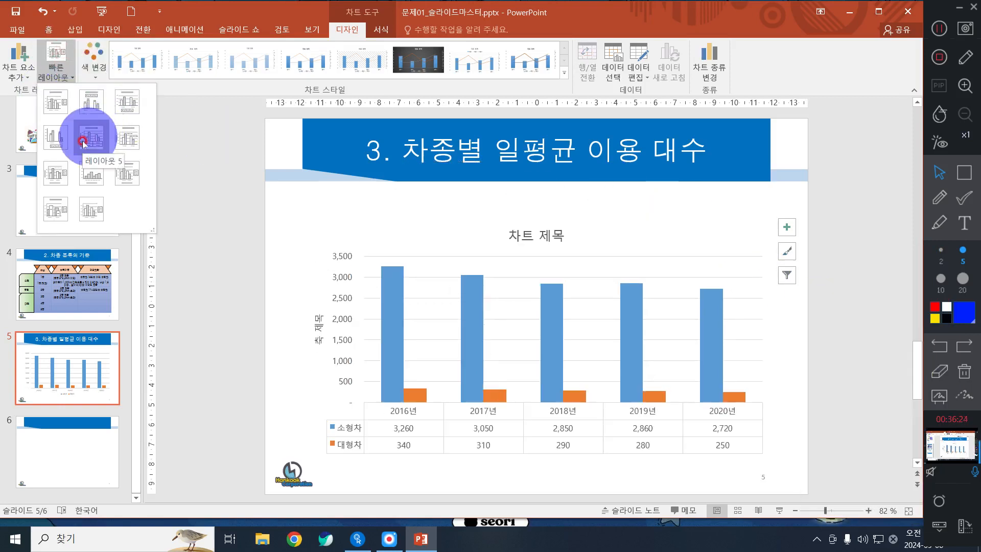
{"action": "left_click", "coordinate": [83, 142]}
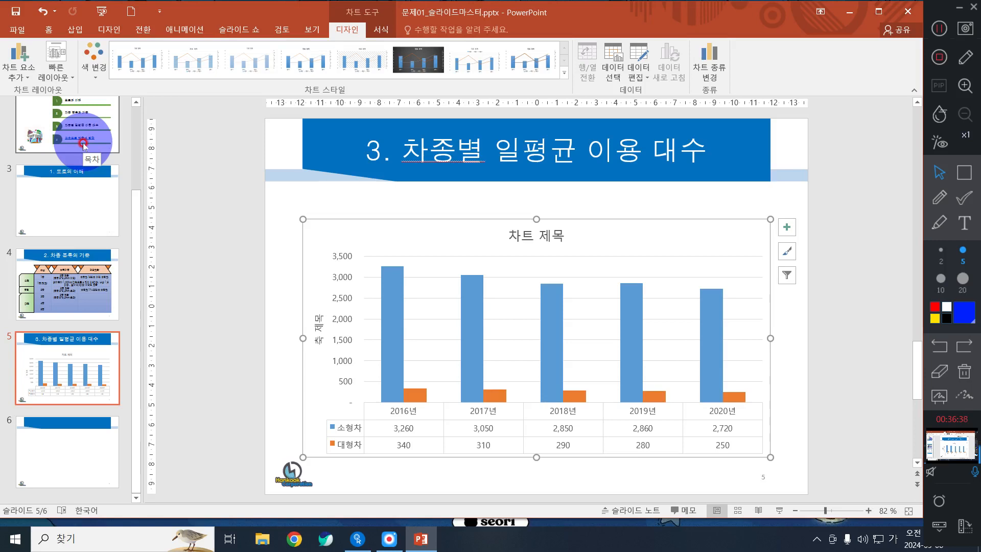
Change the chart to a custom combo with 소형차 as 묶은 세로 막대형 and 대형차 as 표식이 있는 꺾은선형 on the secondary axis.
{"action": "left_click", "coordinate": [707, 51]}
{"action": "left_click", "coordinate": [379, 368]}
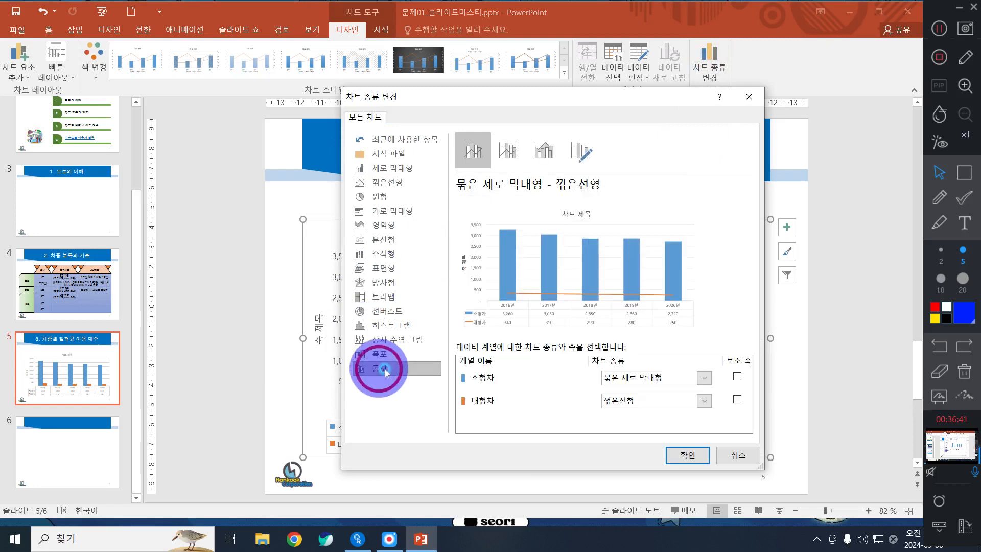
{"action": "left_click", "coordinate": [672, 401]}
{"action": "left_click", "coordinate": [726, 290]}
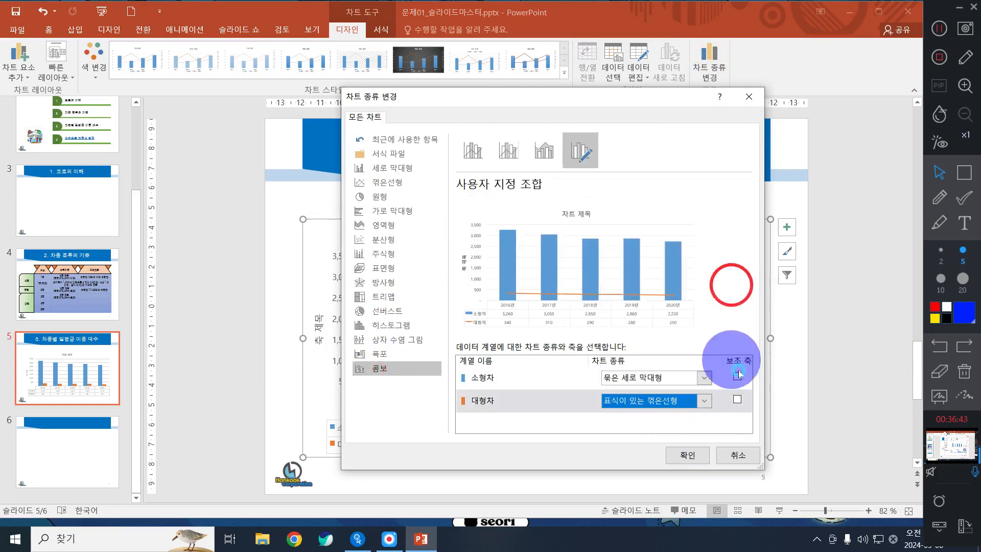
{"action": "left_click", "coordinate": [737, 399]}
{"action": "left_click", "coordinate": [737, 399]}
{"action": "left_click", "coordinate": [688, 452]}
{"action": "left_click", "coordinate": [390, 221]}
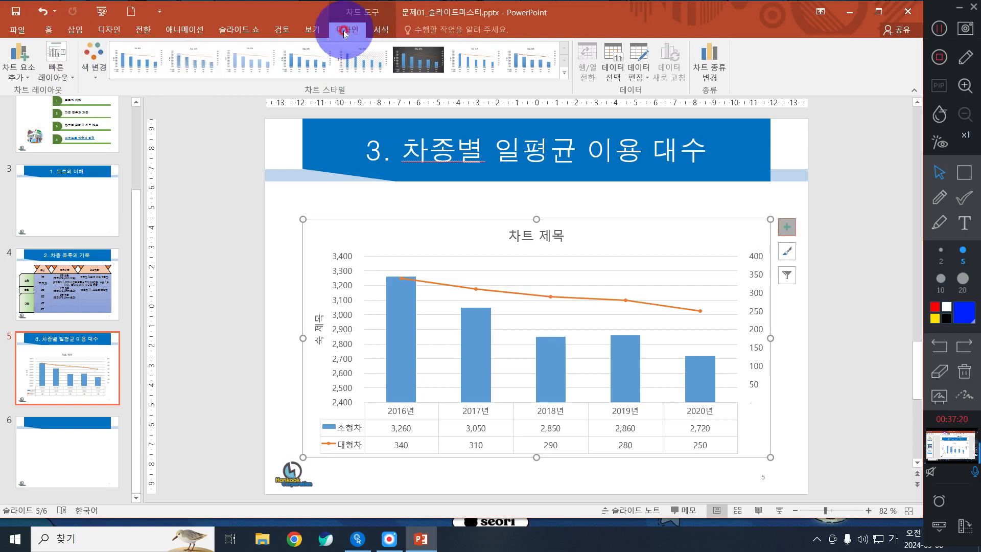
{"action": "left_click", "coordinate": [786, 251]}
{"action": "left_click", "coordinate": [786, 252]}
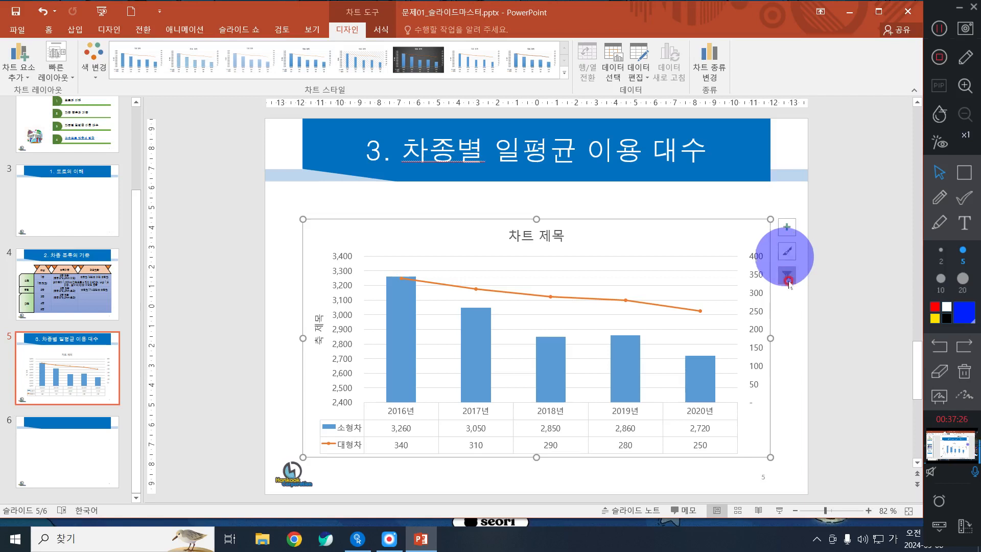
Set all text in the slide 5 chart to the 돋움 font at size 16.
{"action": "left_click", "coordinate": [48, 30]}
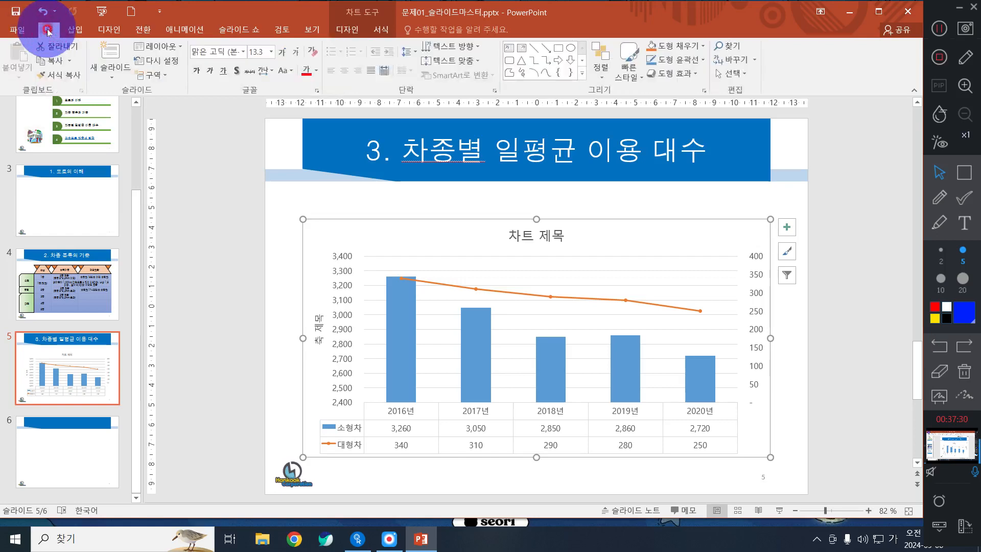
{"action": "left_click", "coordinate": [241, 53]}
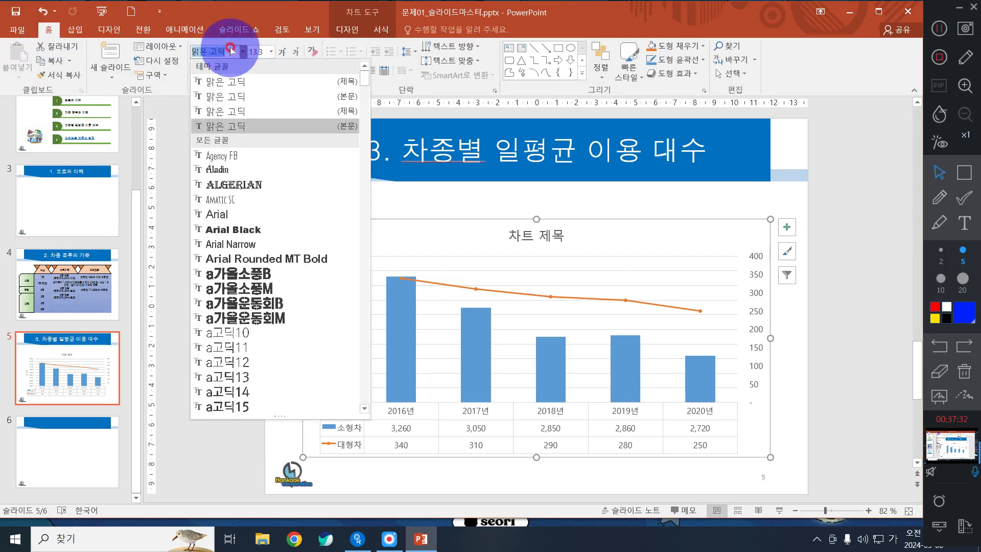
{"action": "type", "text": "돋움"}
{"action": "key", "text": "Return"}
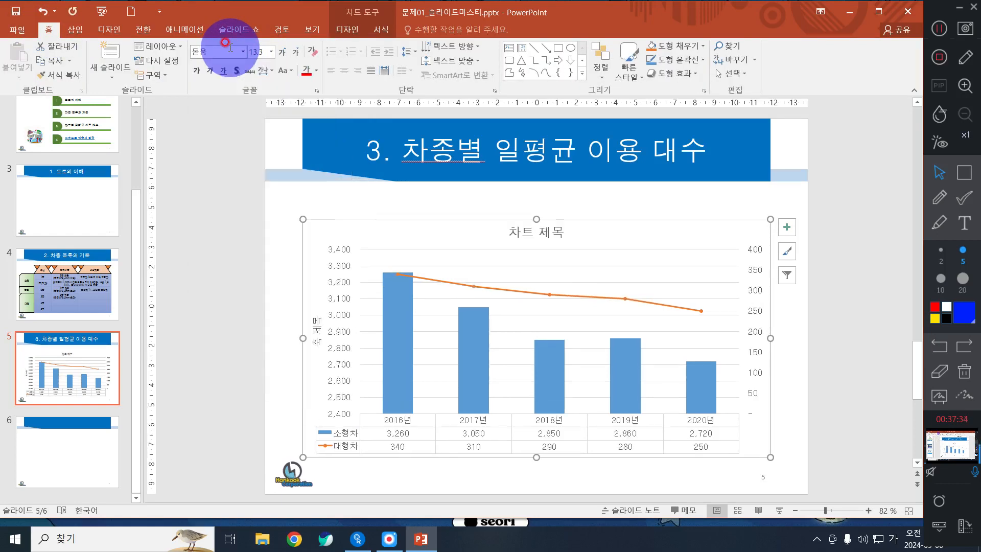
{"action": "left_click", "coordinate": [255, 51]}
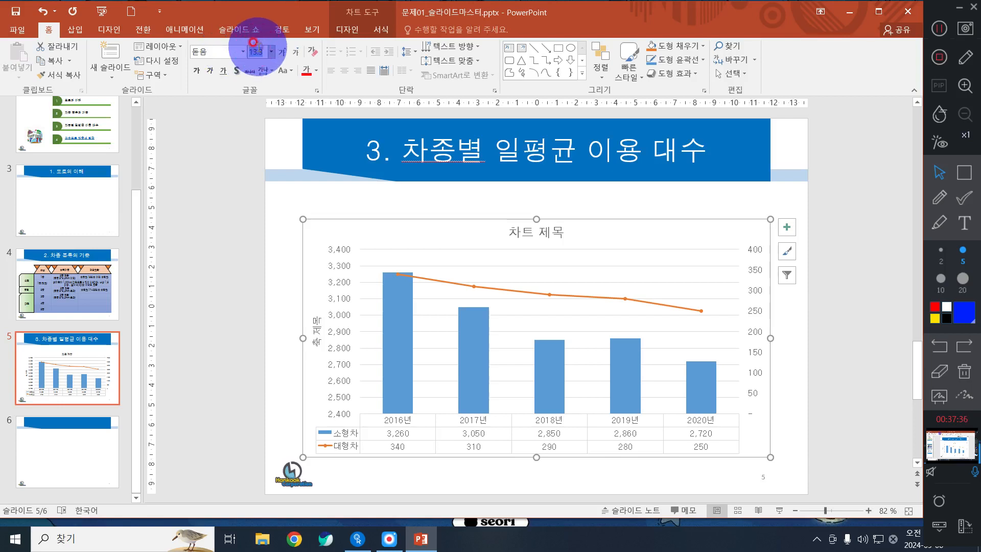
{"action": "type", "text": "16"}
{"action": "key", "text": "Return"}
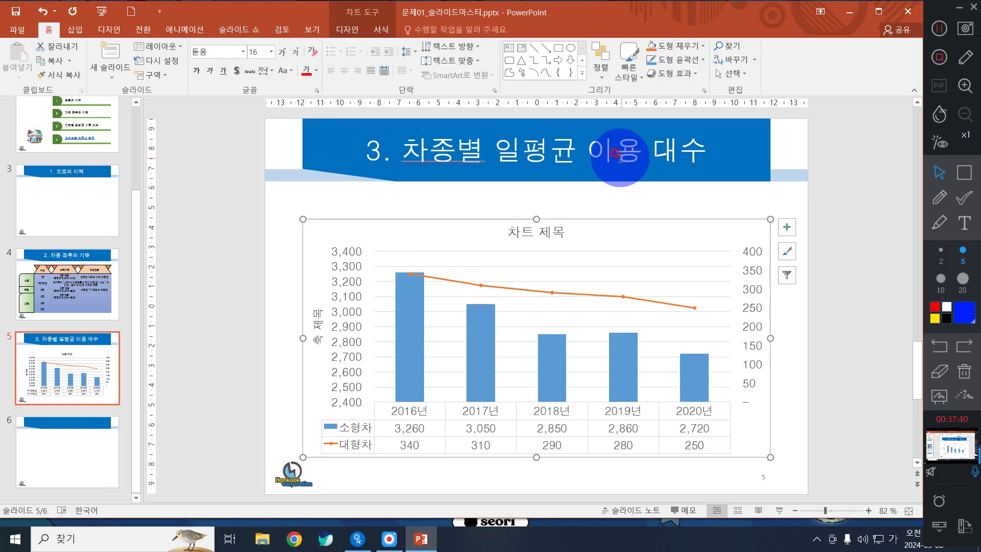